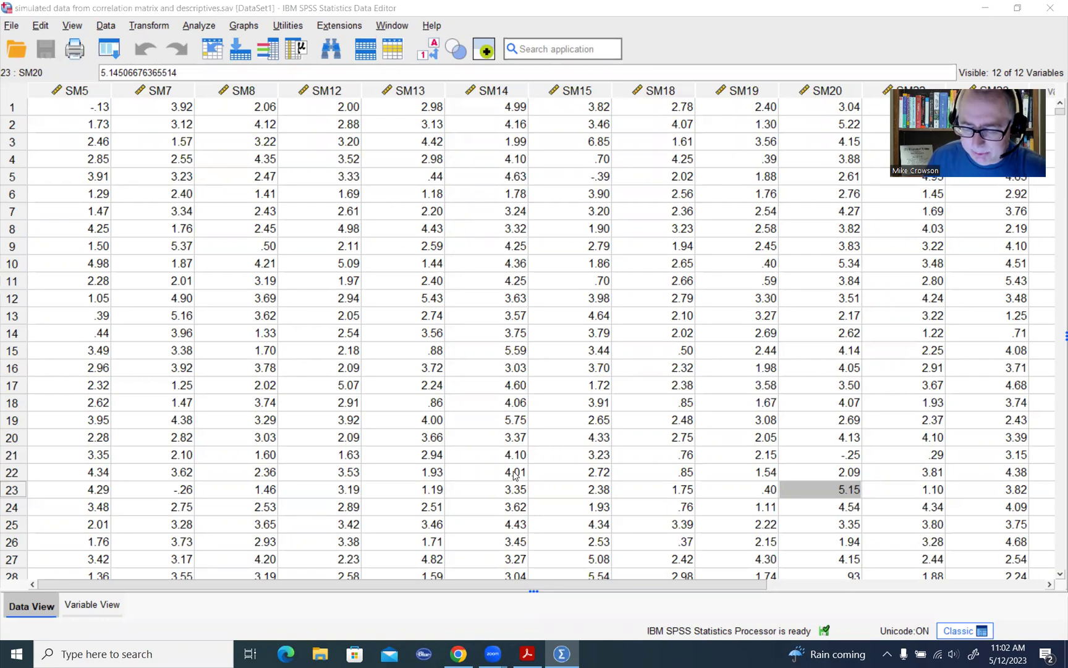
Switch to Chrome to view the Parallel Analysis engine page and its web address, and return to the SPSS data.
click(455, 653)
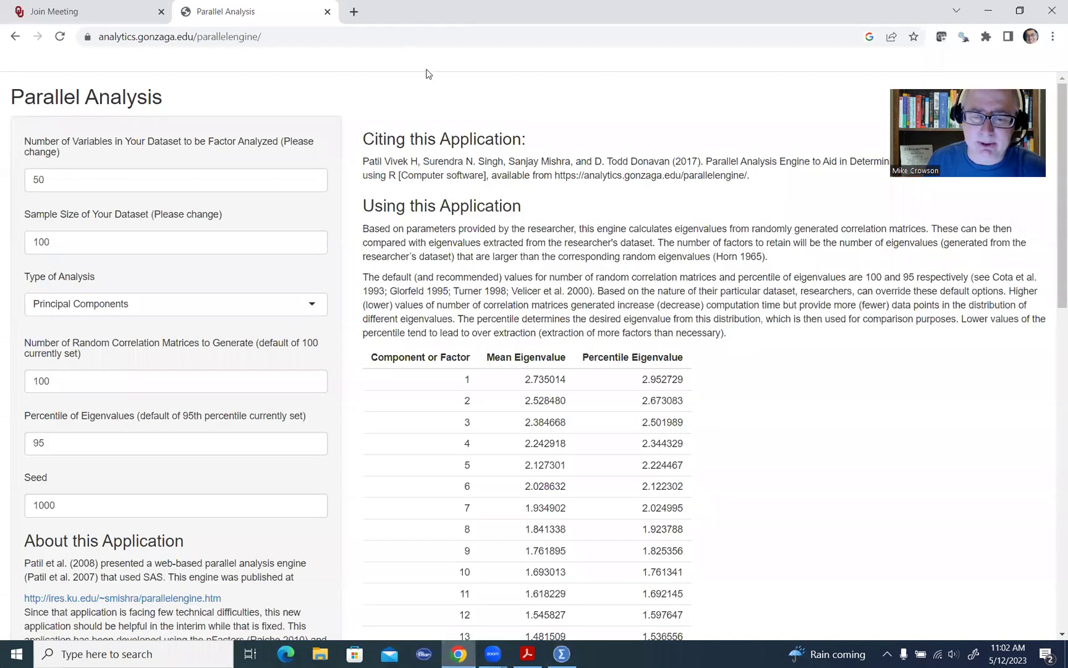
click(294, 34)
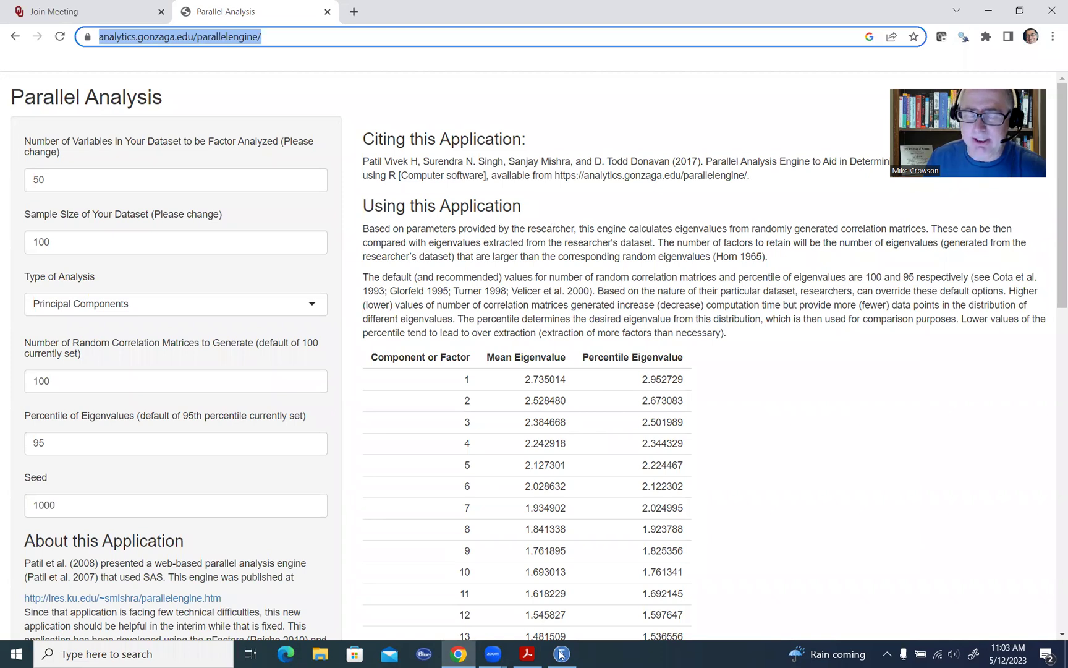
key(alt+Tab)
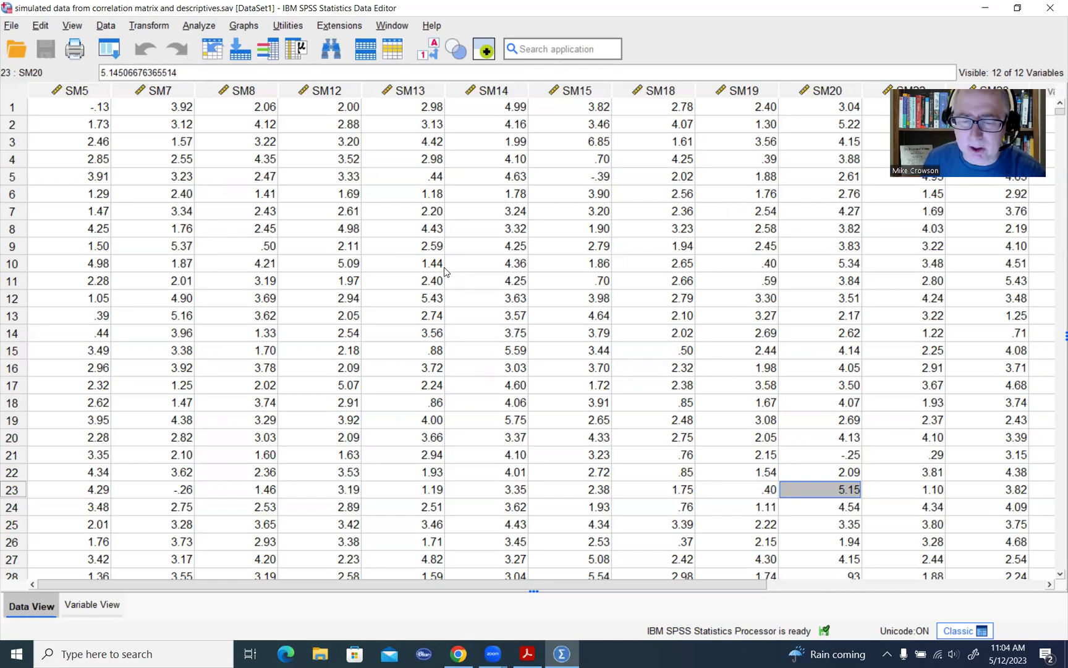
Start a Factor Analysis and add all 12 self-monitoring items, from the impromptu speeches item to the awkward-in-company item, as analysis variables.
click(199, 26)
mouse_move(248, 314)
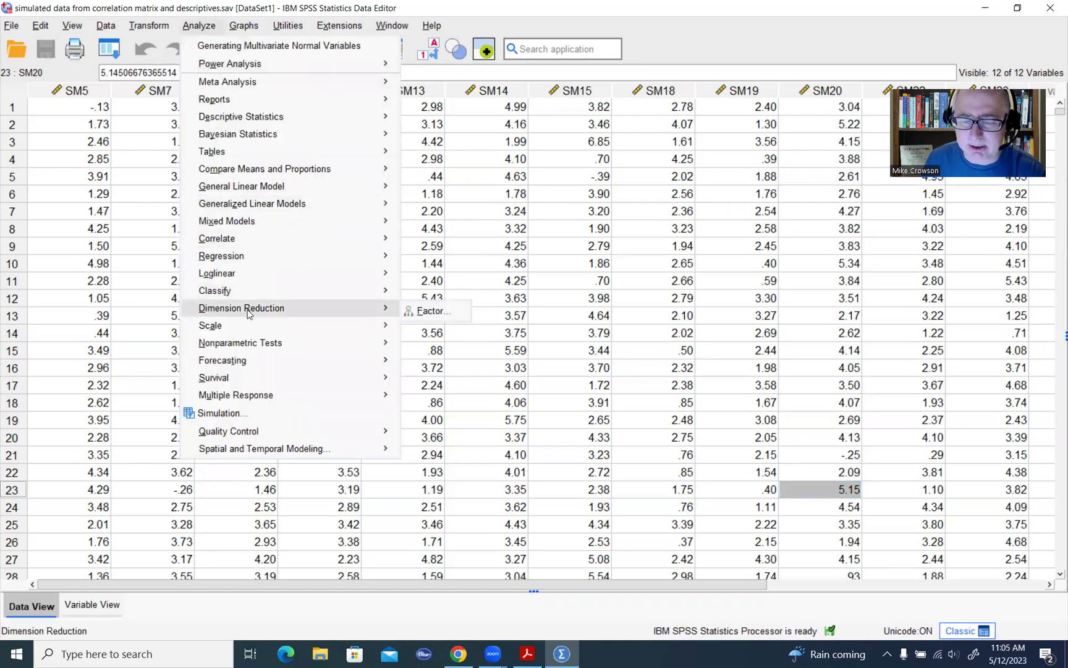
click(427, 314)
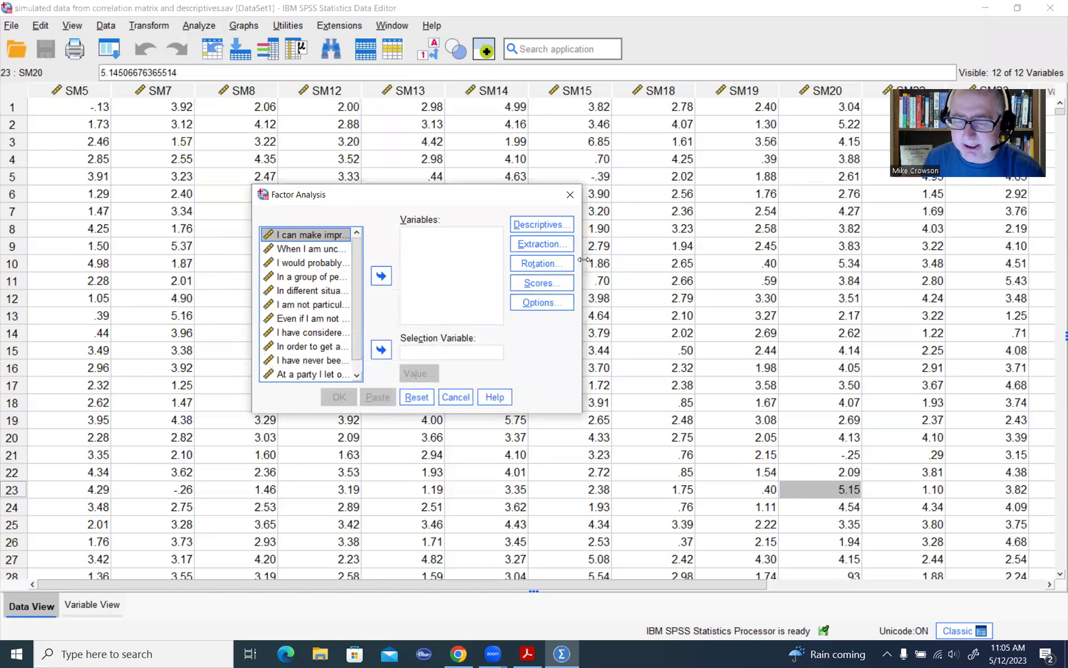
drag(584, 259, 829, 259)
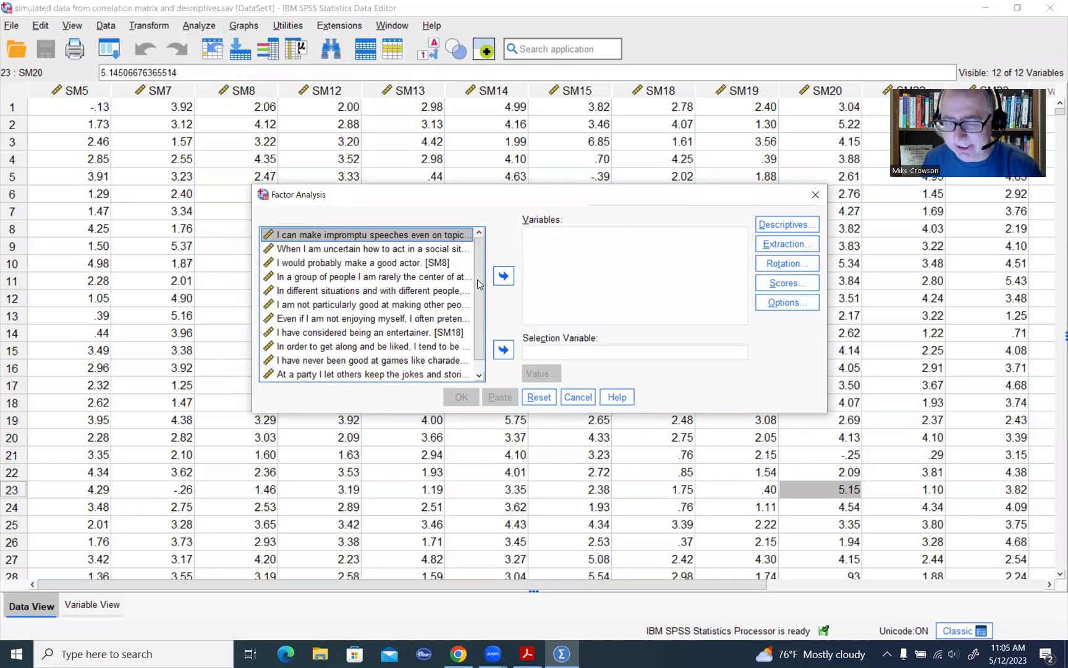
scroll(379, 372, down, 1)
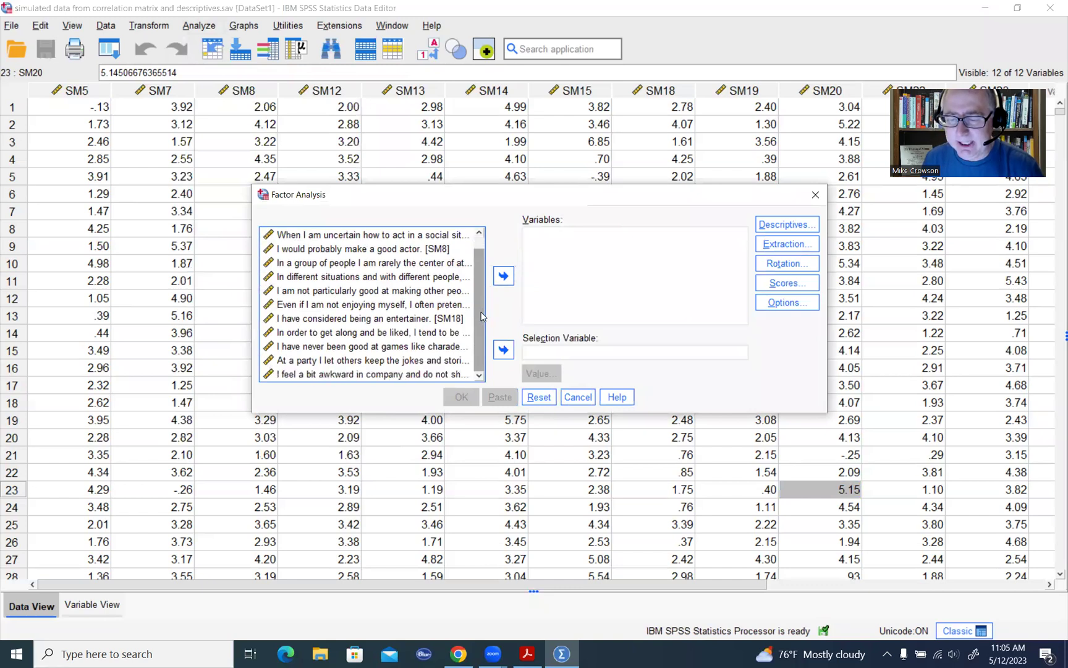
shift+click(378, 372)
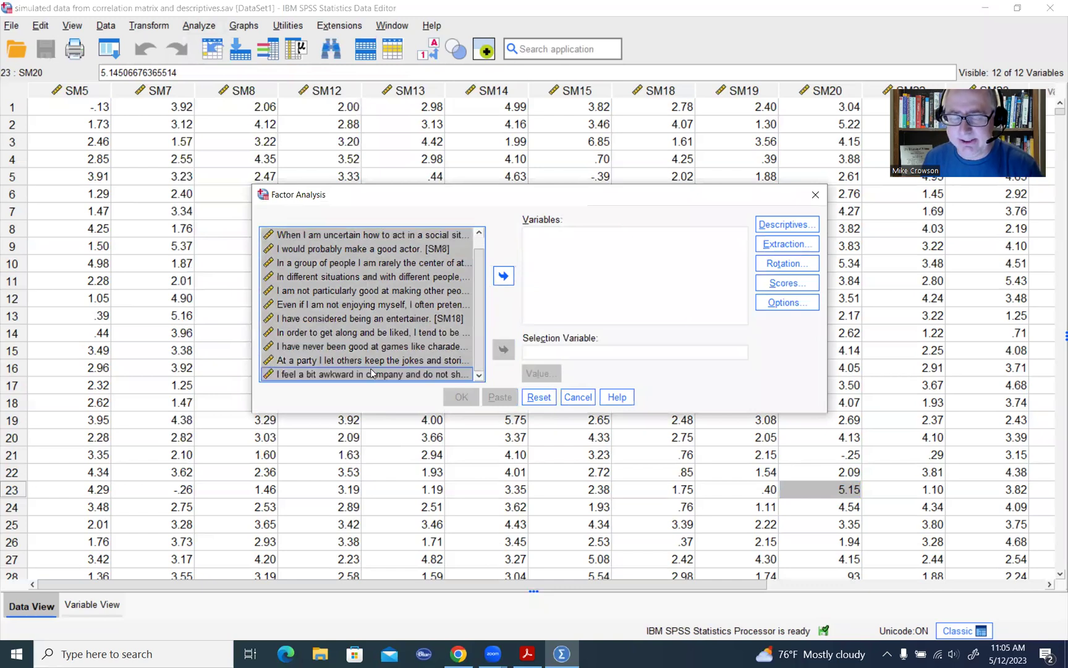
click(503, 277)
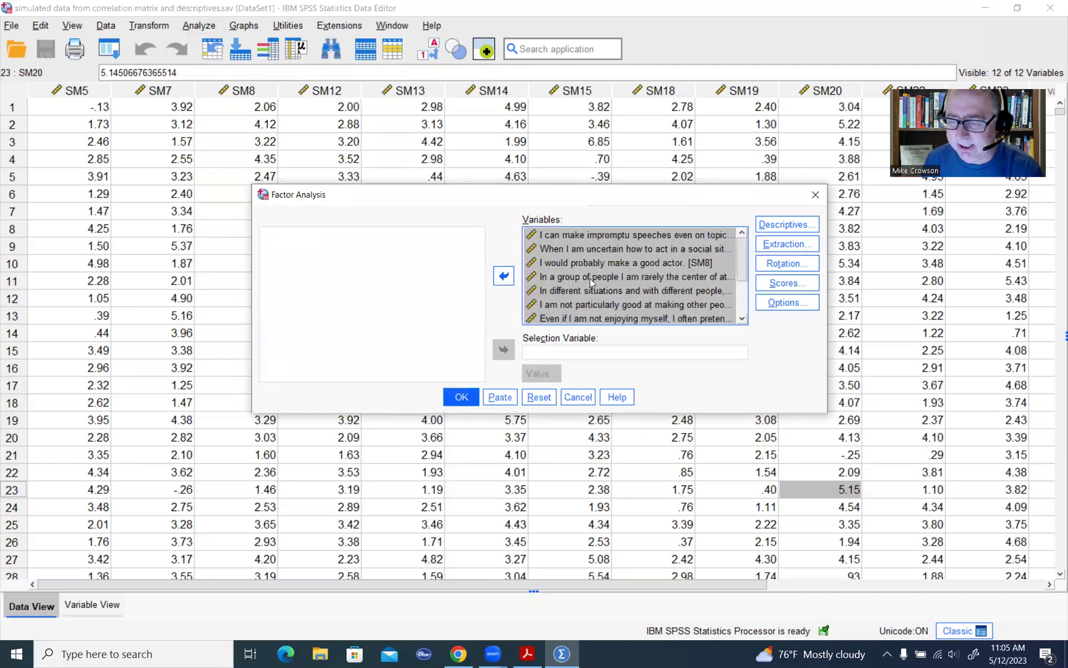
In the factor analysis descriptives, request univariate descriptives, coefficients, determinant, KMO and Bartlett's test of sphericity, anti-image and reproduced matrices.
drag(628, 199, 538, 152)
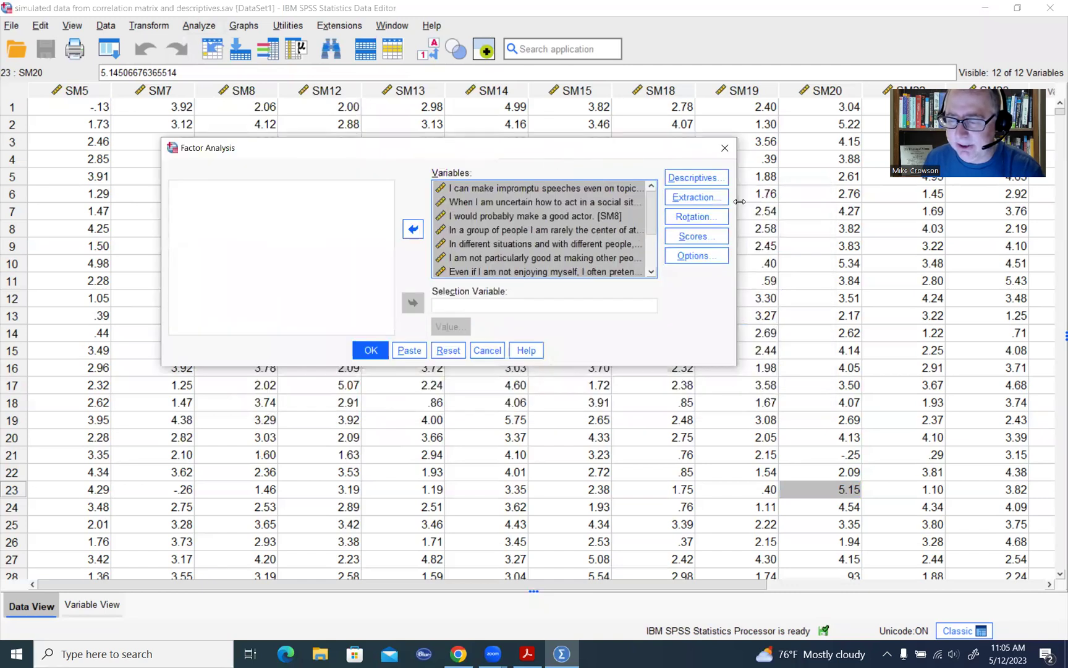
drag(739, 202, 648, 203)
click(630, 179)
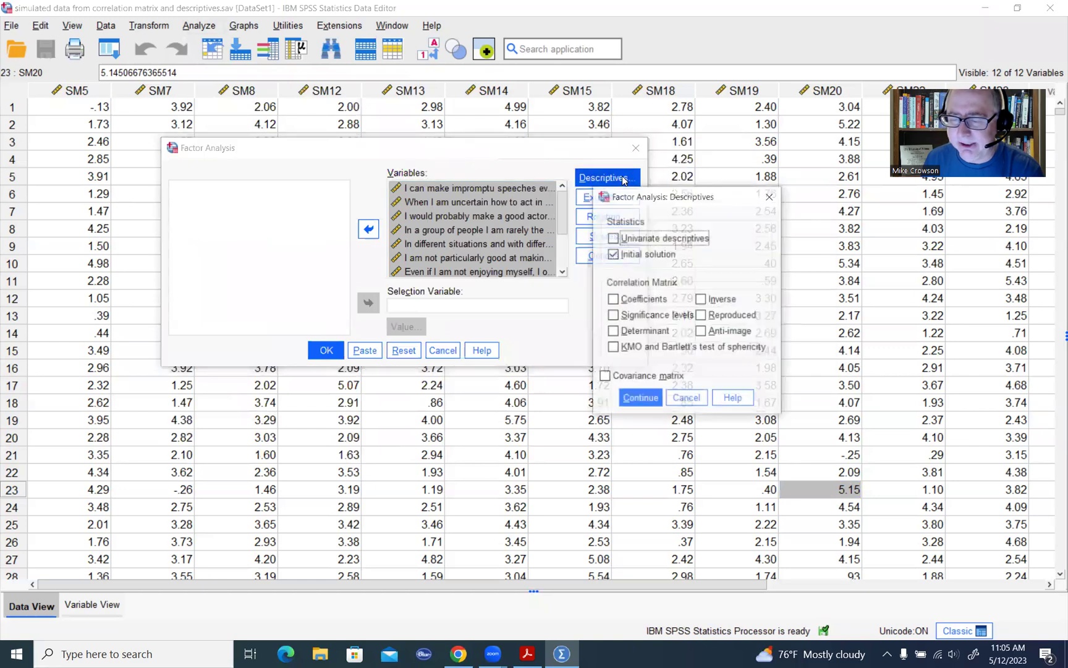
drag(673, 200, 737, 151)
click(680, 190)
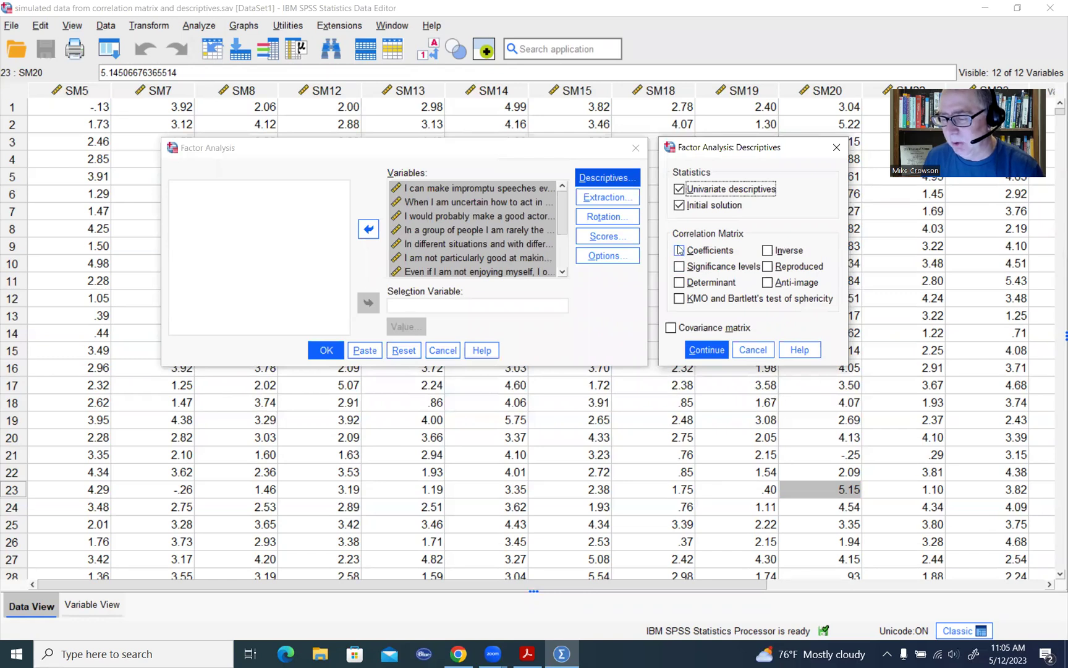
click(680, 250)
click(677, 282)
click(680, 299)
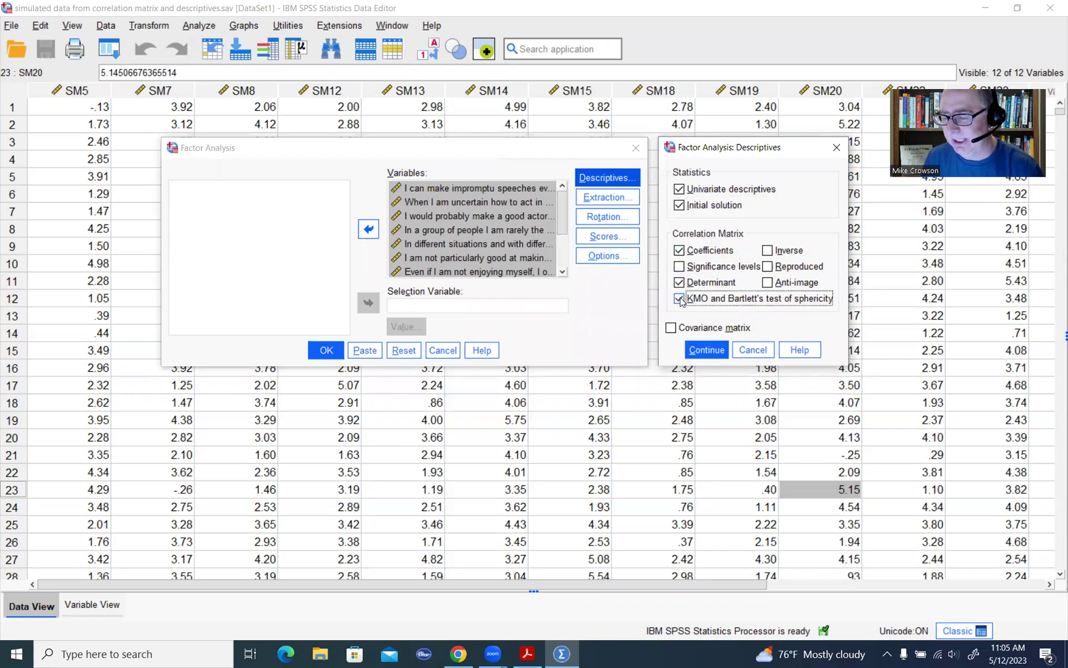
click(767, 283)
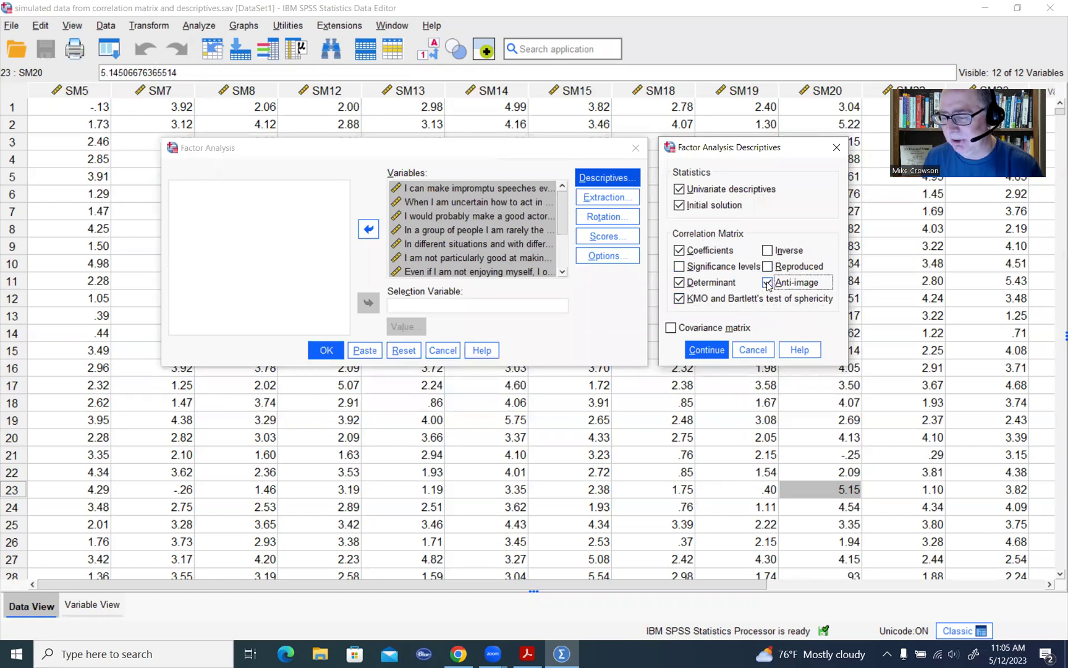
click(767, 267)
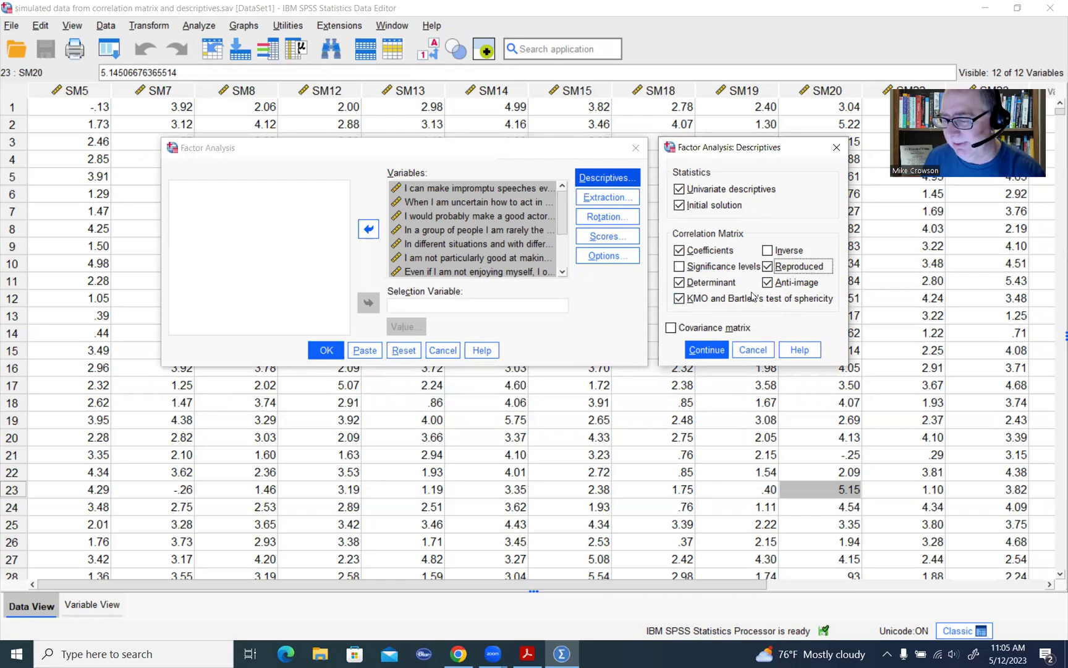
click(680, 191)
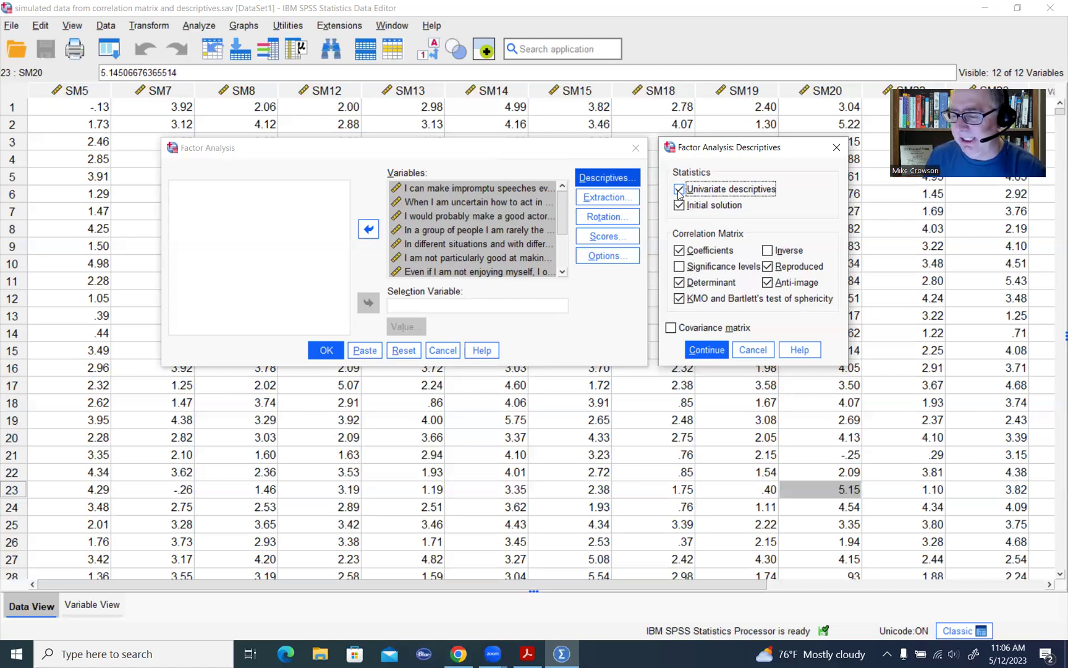
click(711, 348)
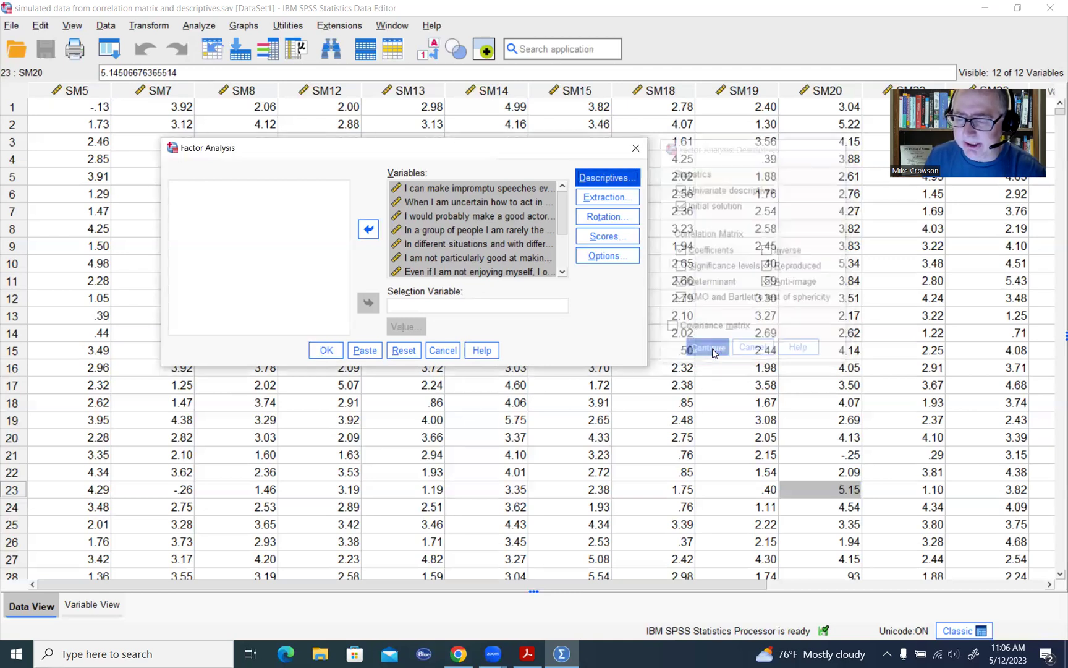
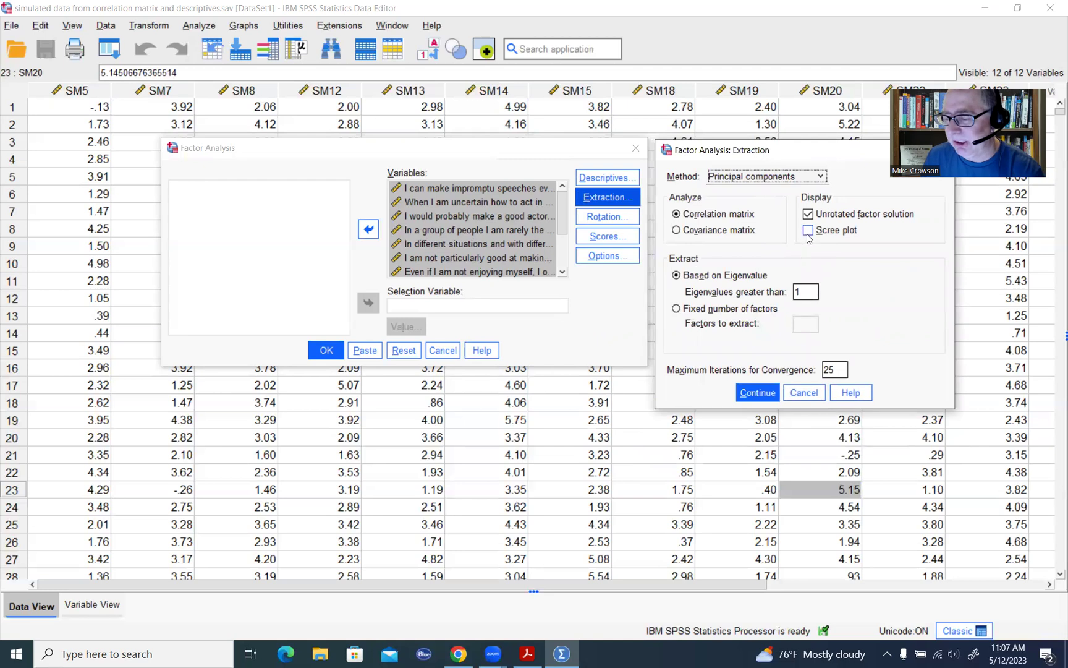
Include a scree plot in the principal components extraction output and run the factor analysis.
click(808, 231)
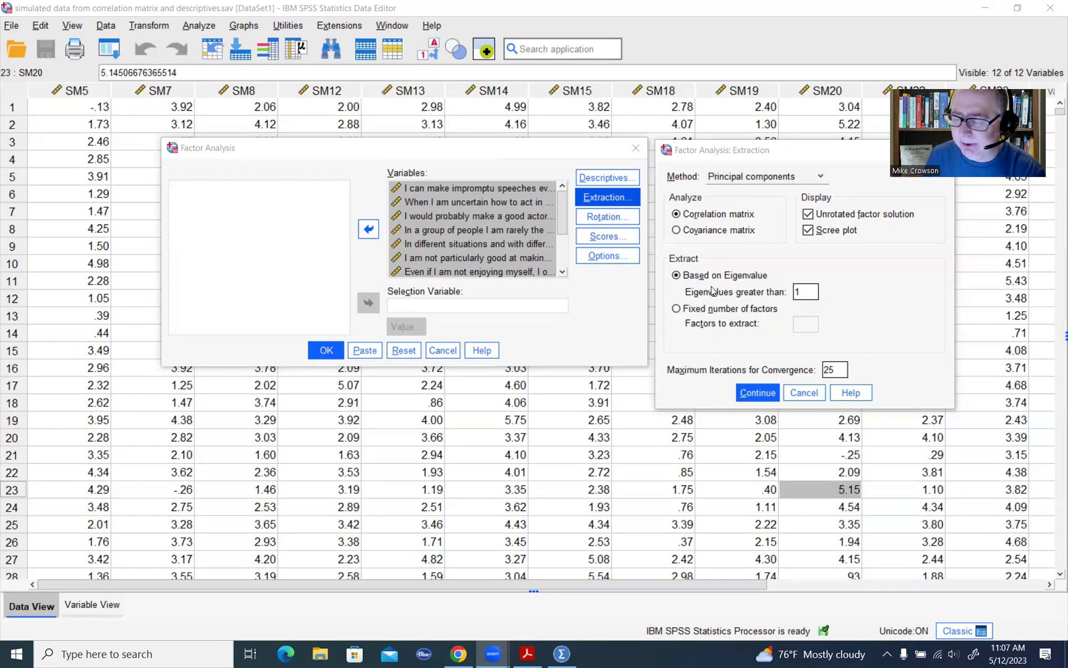
click(759, 394)
click(323, 350)
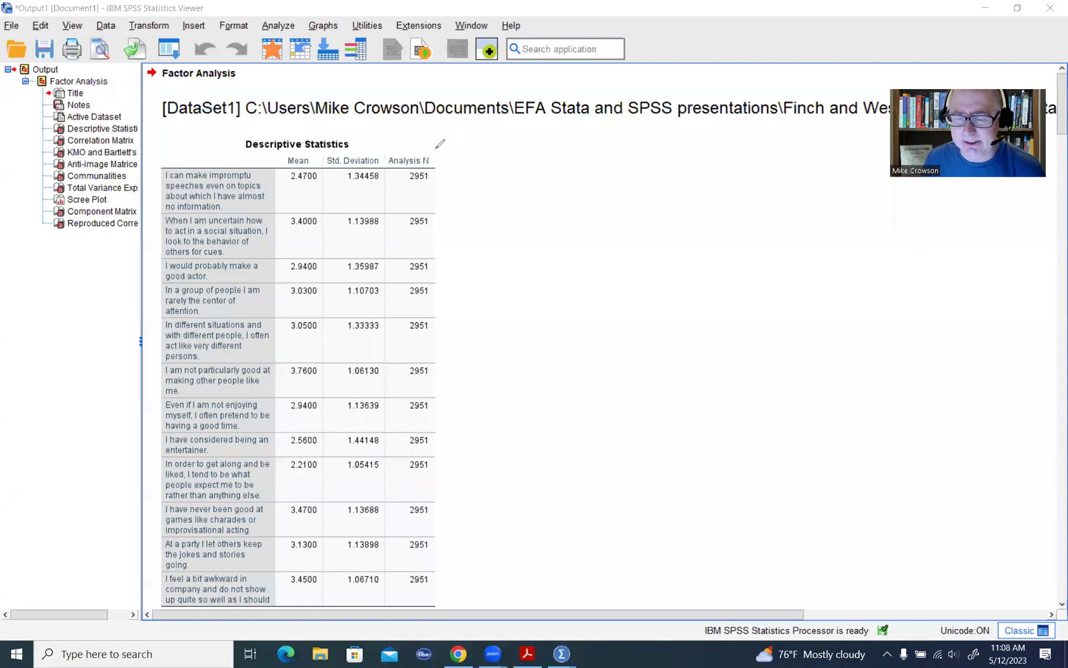
Examine the Analysis N column of the Descriptive Statistics and look through the correlation, KMO and Bartlett's, and communalities tables.
mouse_move(408, 166)
mouse_down()
mouse_move(433, 165)
mouse_move(429, 192)
mouse_move(461, 314)
mouse_up()
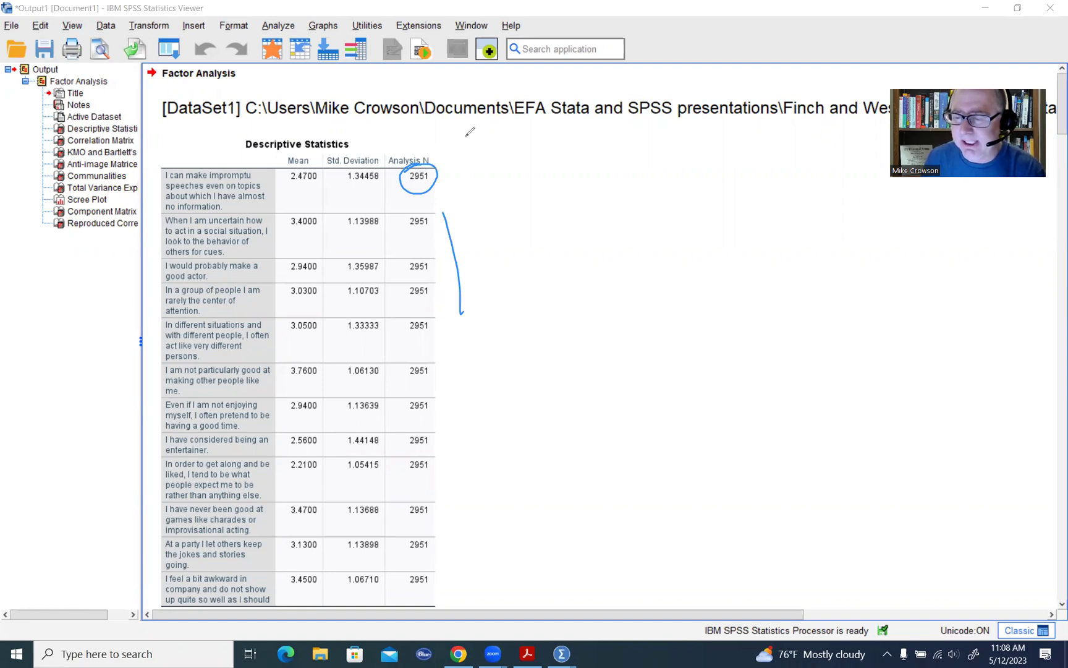
key(e)
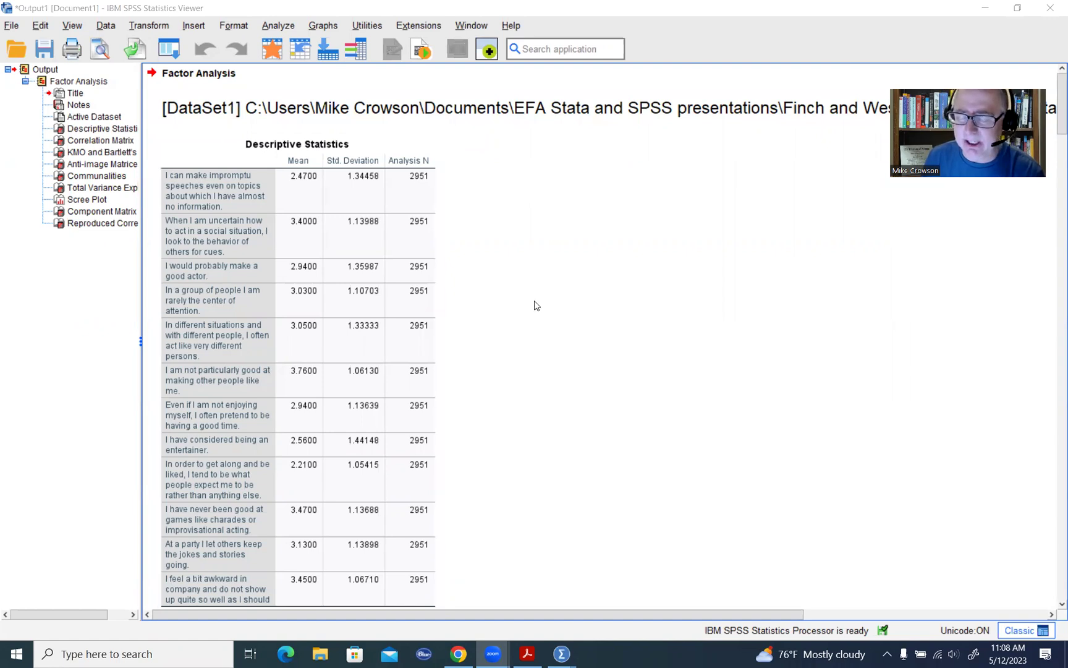
scroll(536, 306, down, 15)
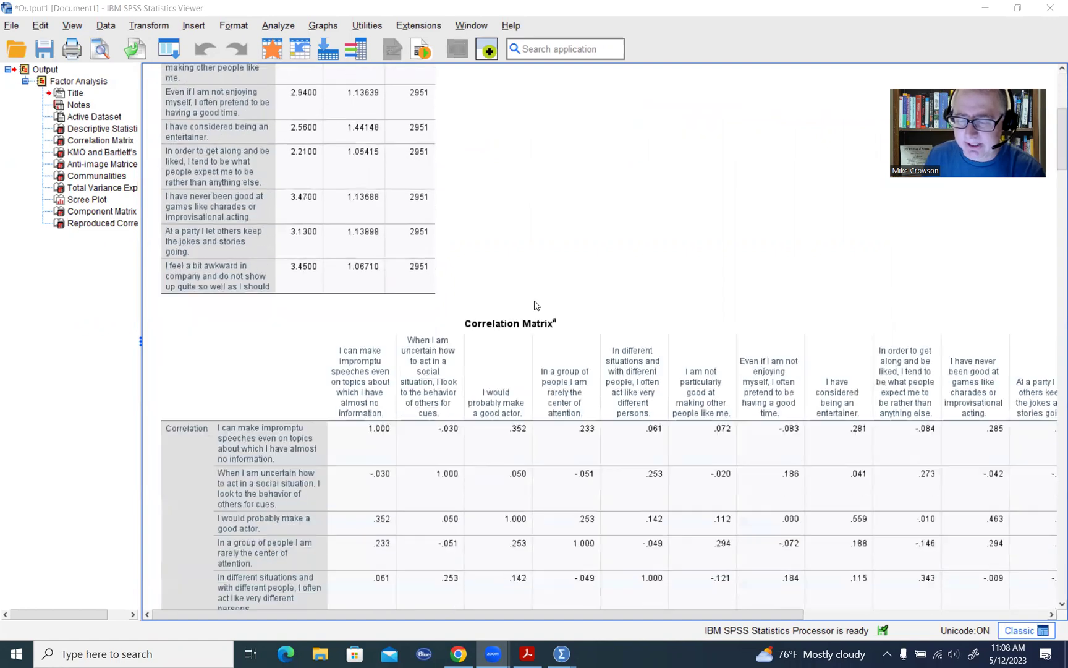
scroll(536, 305, down, 15)
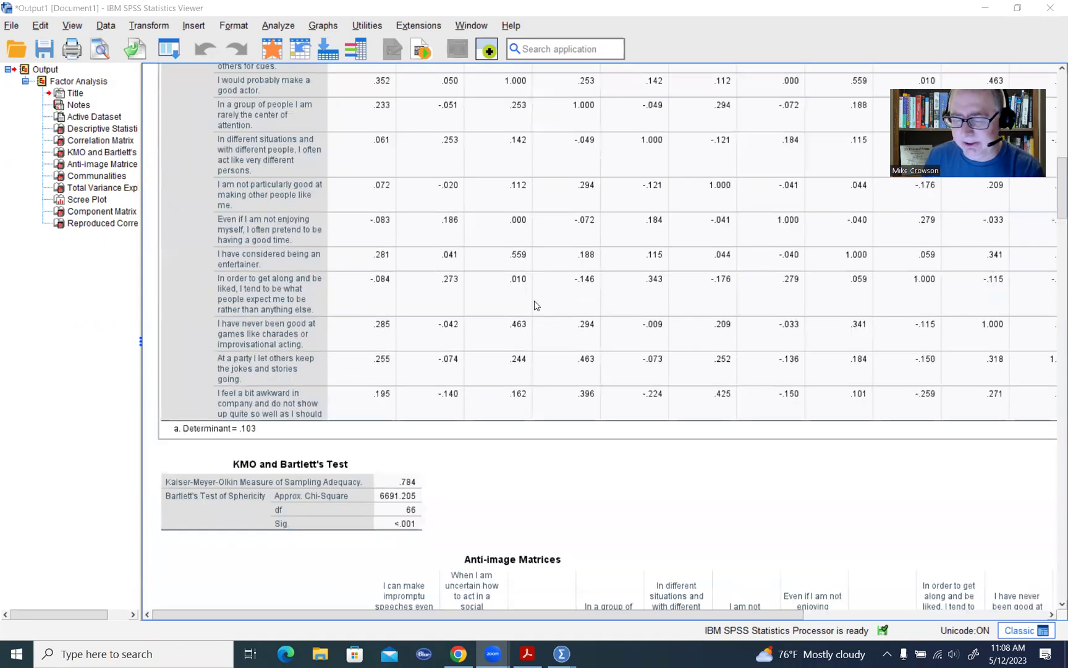
scroll(535, 304, down, 10)
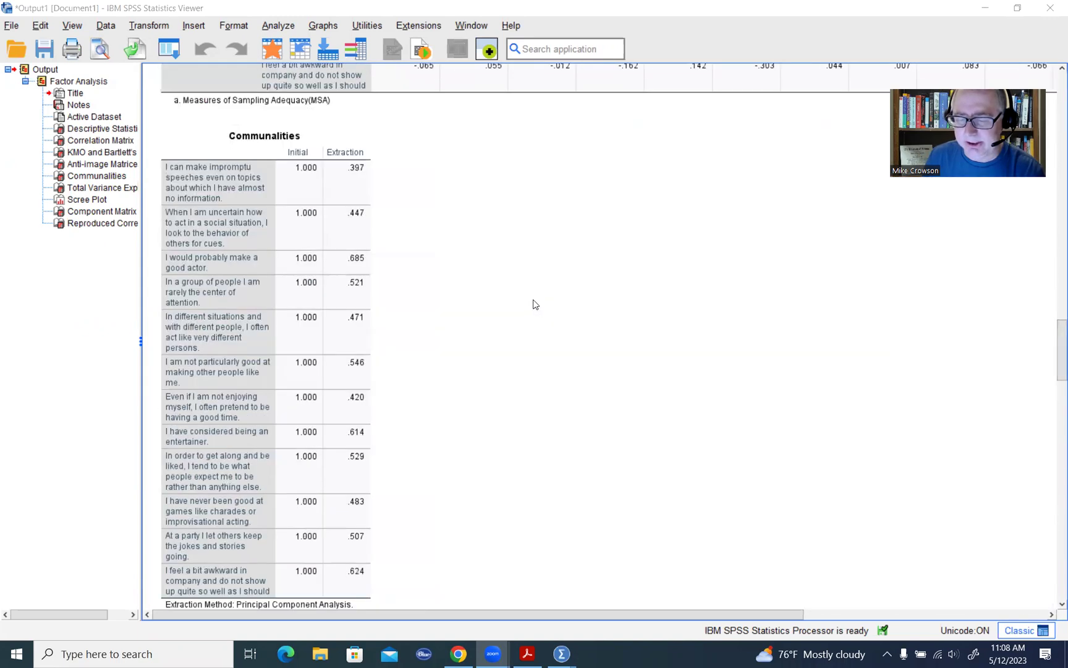
scroll(536, 304, down, 15)
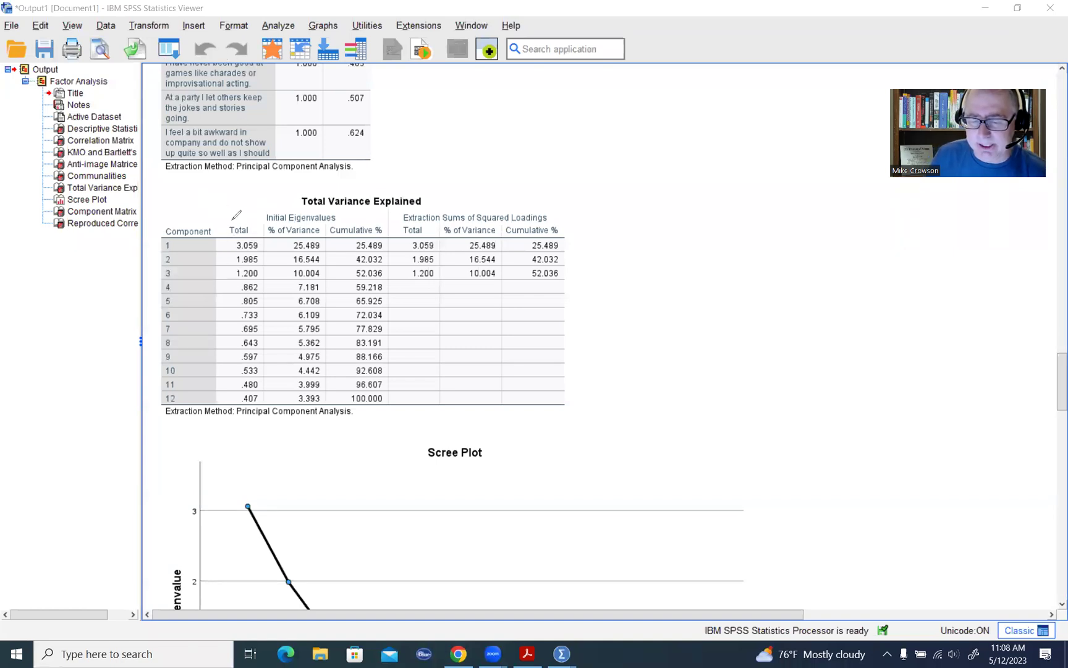
Examine the components' initial eigenvalues and percentages of variance in the Total Variance Explained table, focusing on the first three components.
mouse_move(230, 218)
mouse_down()
mouse_move(254, 222)
mouse_move(224, 230)
mouse_move(242, 211)
mouse_up()
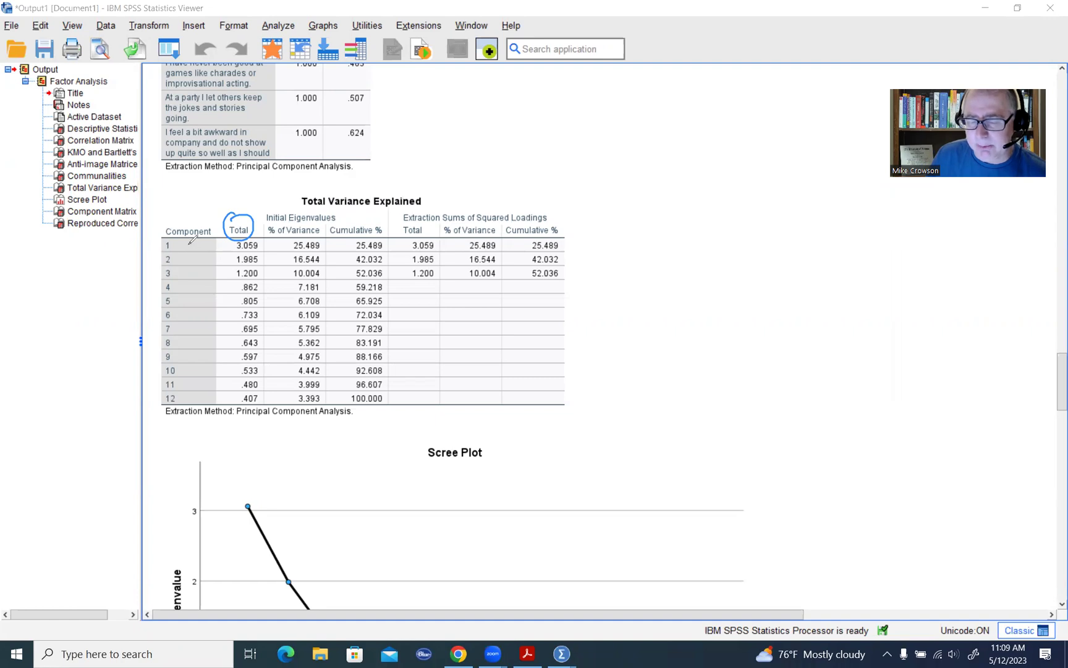
mouse_move(191, 243)
mouse_down()
mouse_move(210, 319)
mouse_move(195, 408)
mouse_up()
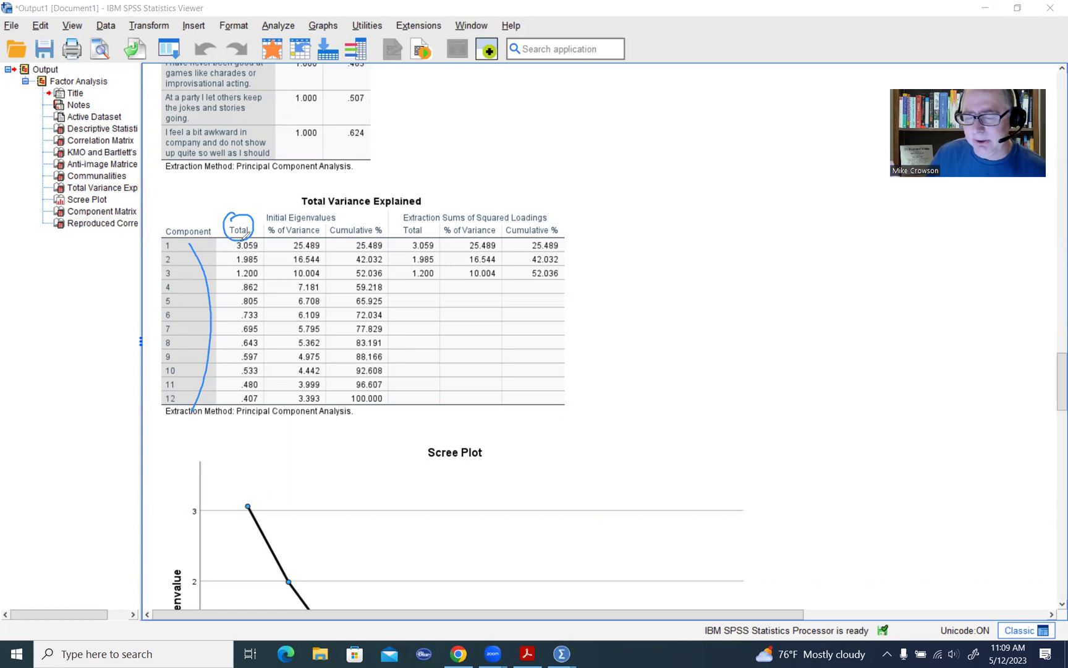
mouse_move(254, 241)
mouse_down()
mouse_move(233, 243)
mouse_move(258, 242)
mouse_up()
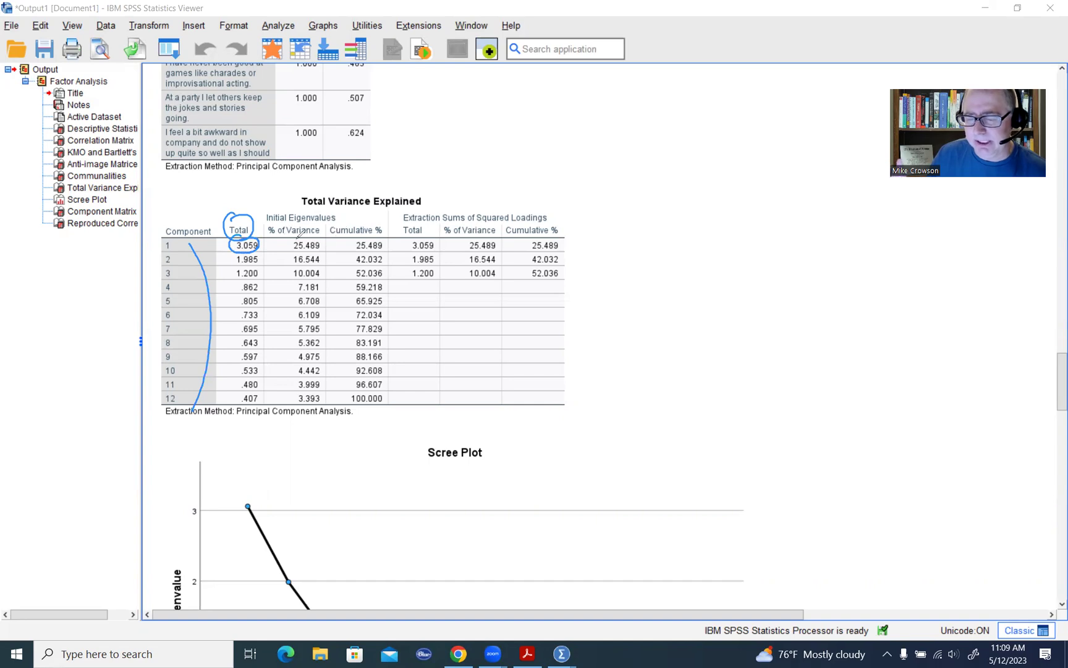
mouse_move(317, 235)
mouse_down()
mouse_move(287, 253)
mouse_move(299, 235)
mouse_up()
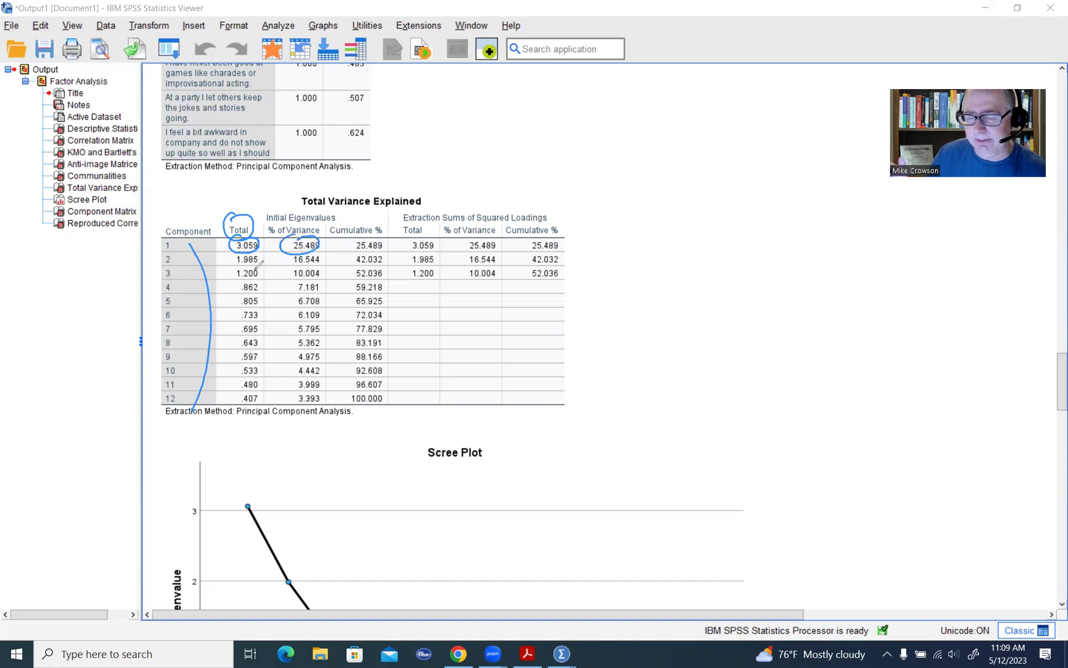
drag(223, 256, 230, 254)
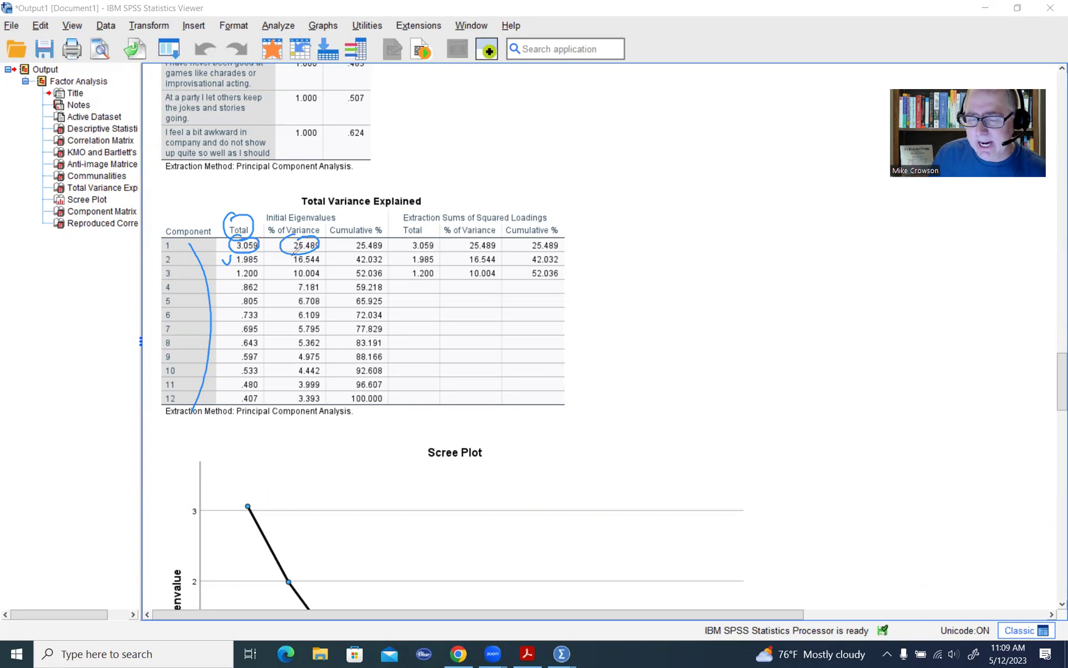
mouse_move(319, 255)
mouse_down()
mouse_move(285, 267)
mouse_move(306, 252)
mouse_up()
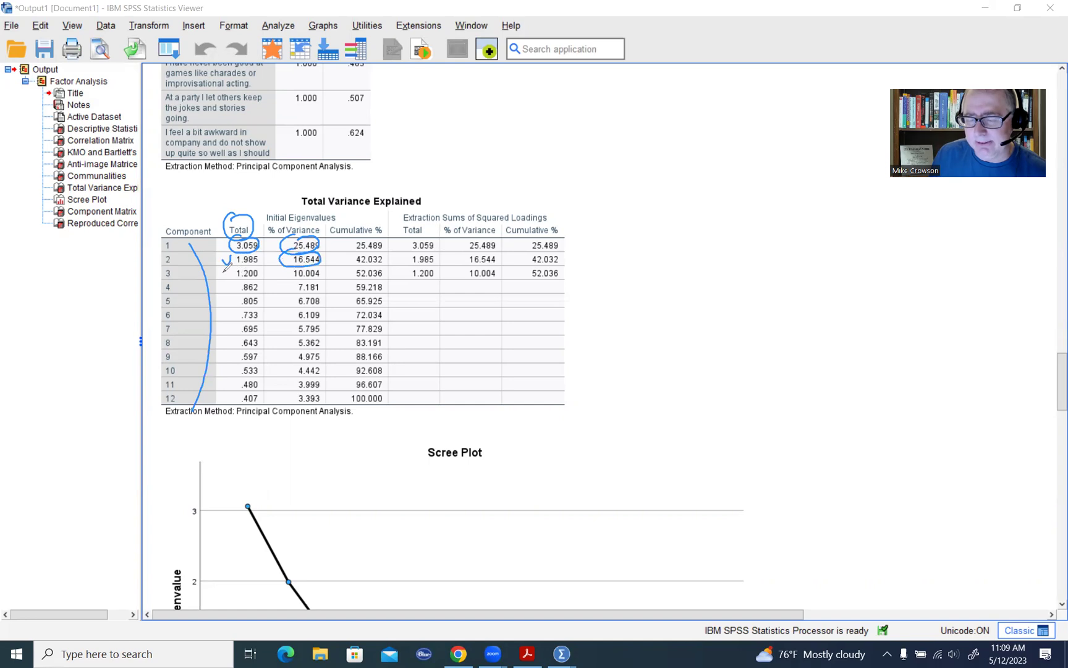
drag(224, 269, 236, 264)
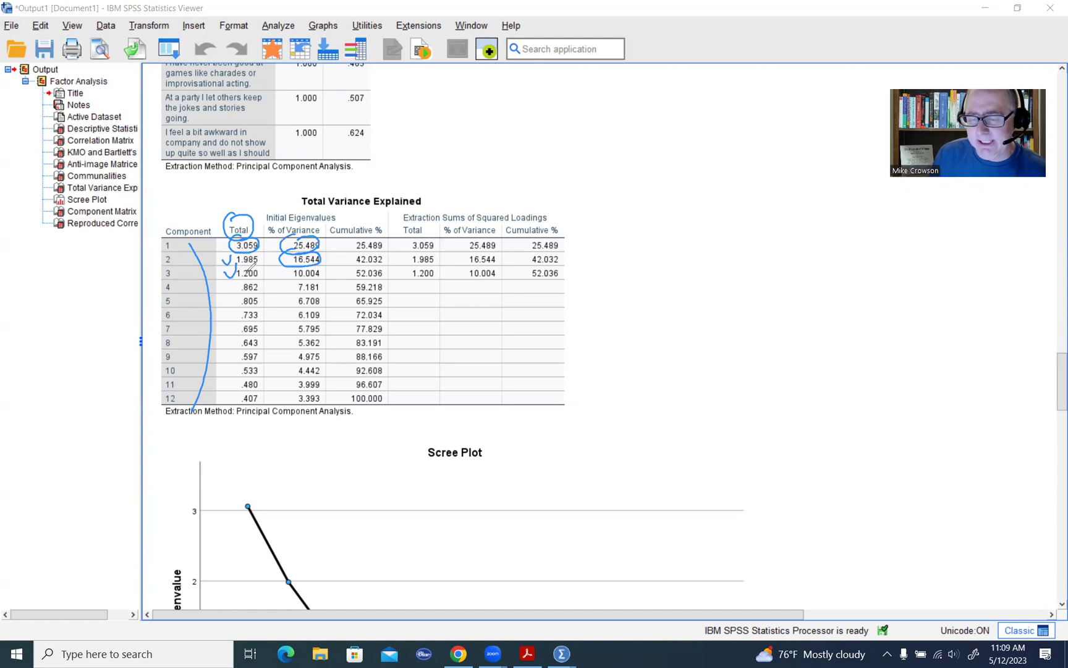
mouse_move(318, 266)
mouse_down()
mouse_move(314, 280)
mouse_move(285, 276)
mouse_move(290, 264)
mouse_move(265, 279)
mouse_move(259, 362)
mouse_up()
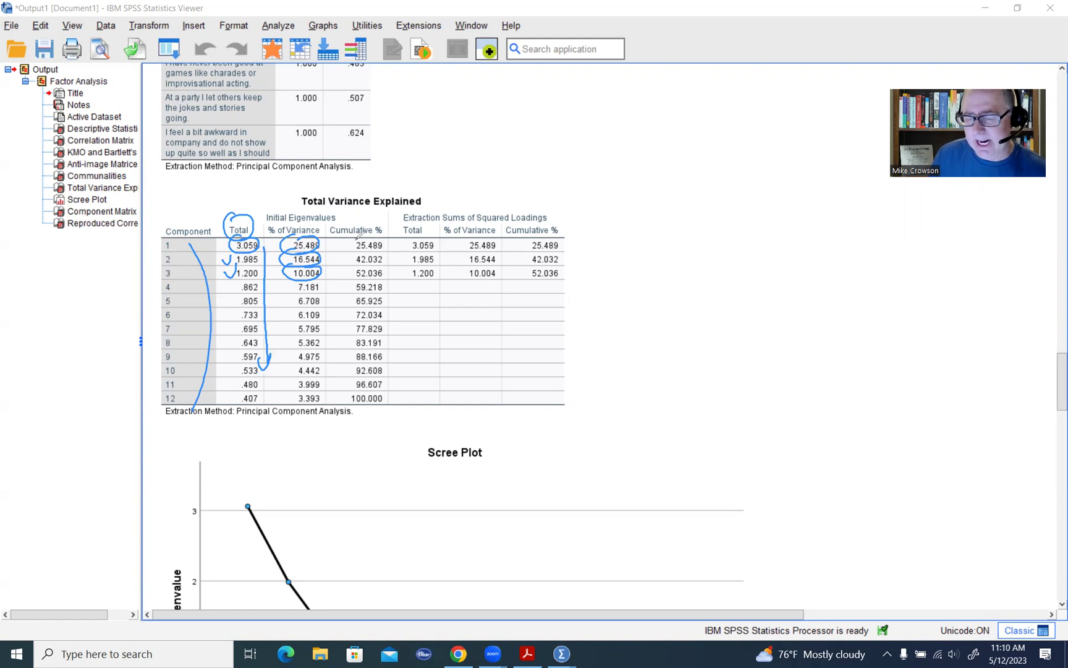
mouse_move(324, 260)
mouse_down()
mouse_move(324, 242)
mouse_move(326, 301)
mouse_up()
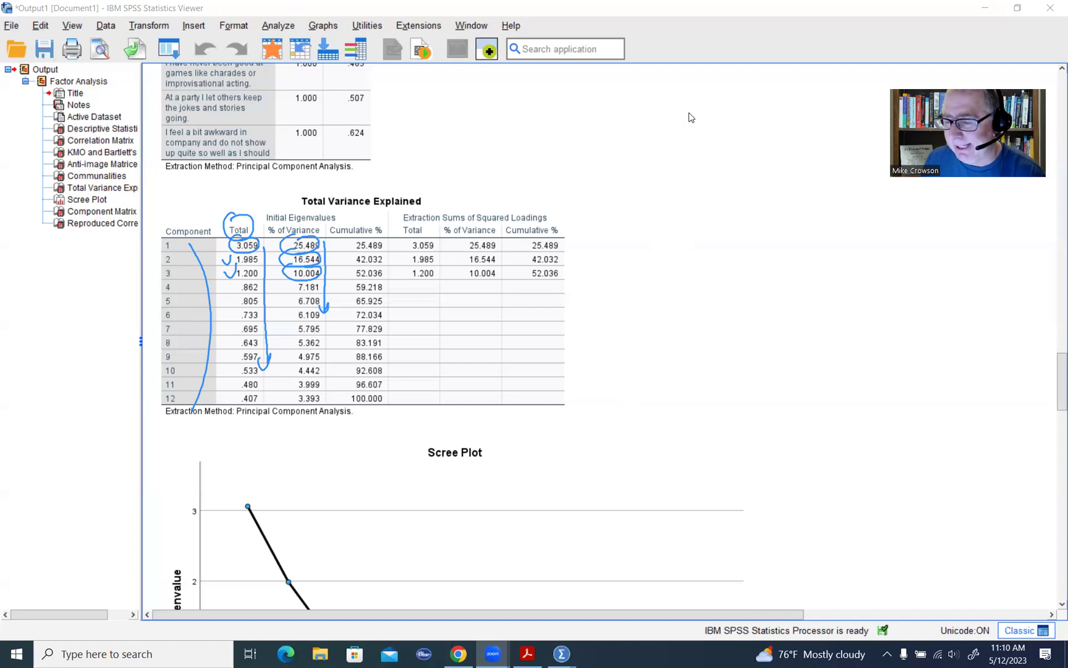
Return to the Descriptive Statistics table and check the sample size in the Analysis N column.
key(Escape)
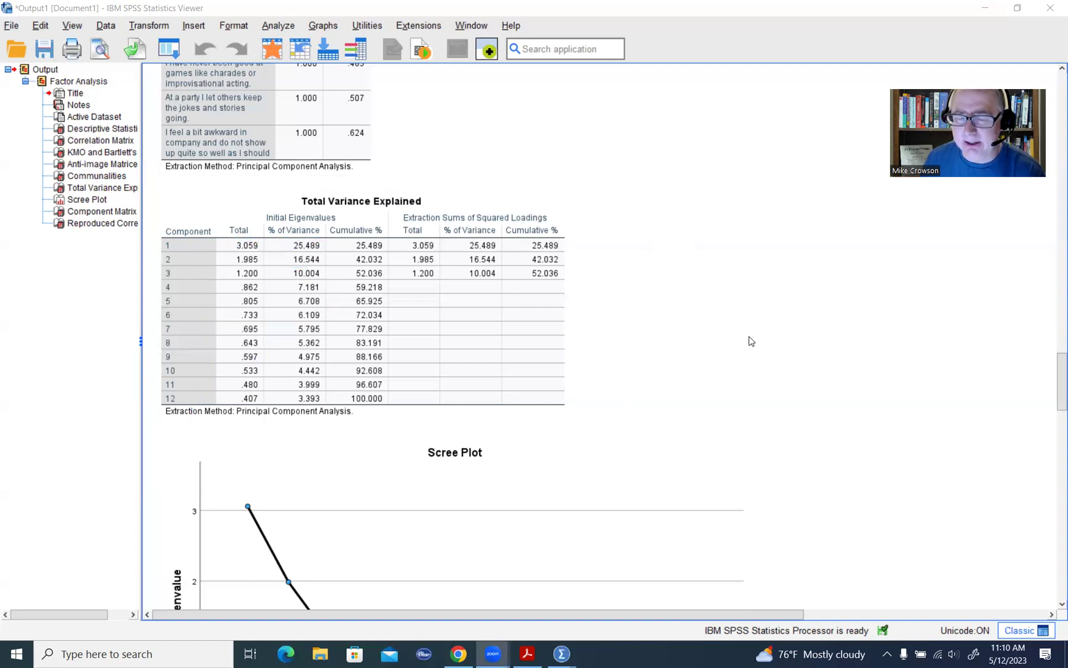
scroll(901, 308, up, 15)
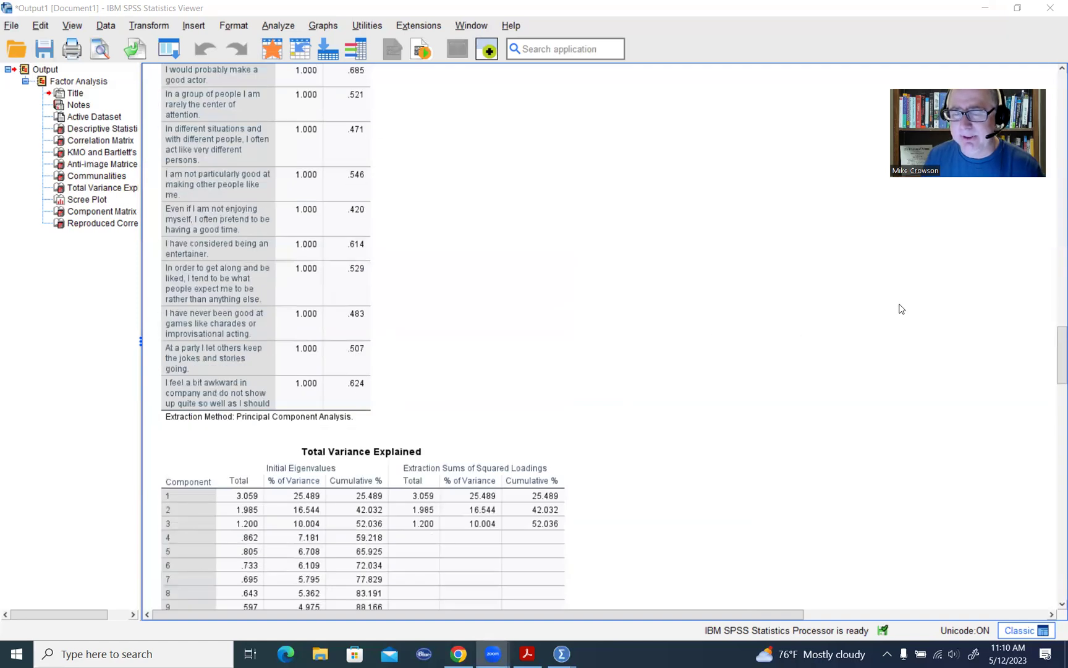
scroll(901, 308, up, 15)
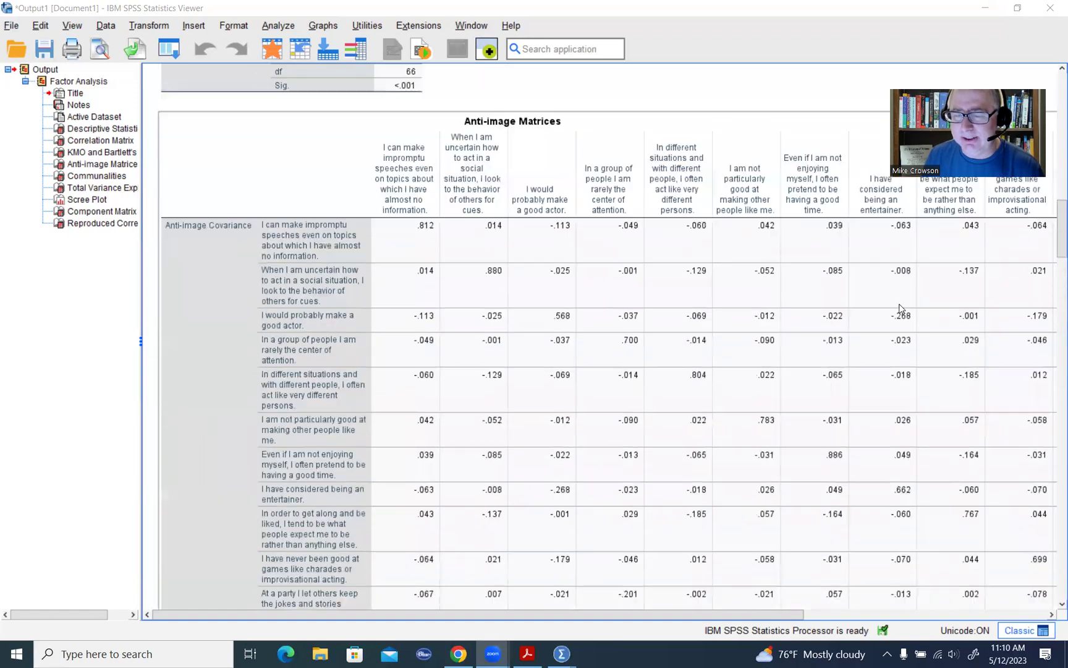
scroll(899, 309, up, 8)
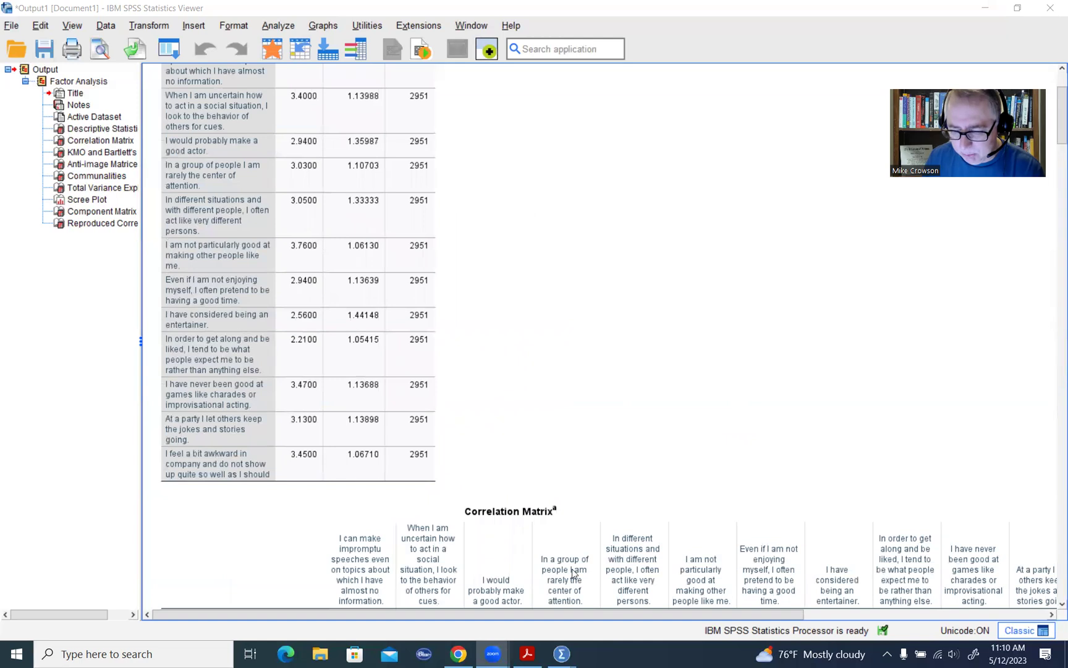
Switch to the Parallel Analysis page in Chrome and set the number of variables to be factor analyzed to 12.
click(457, 654)
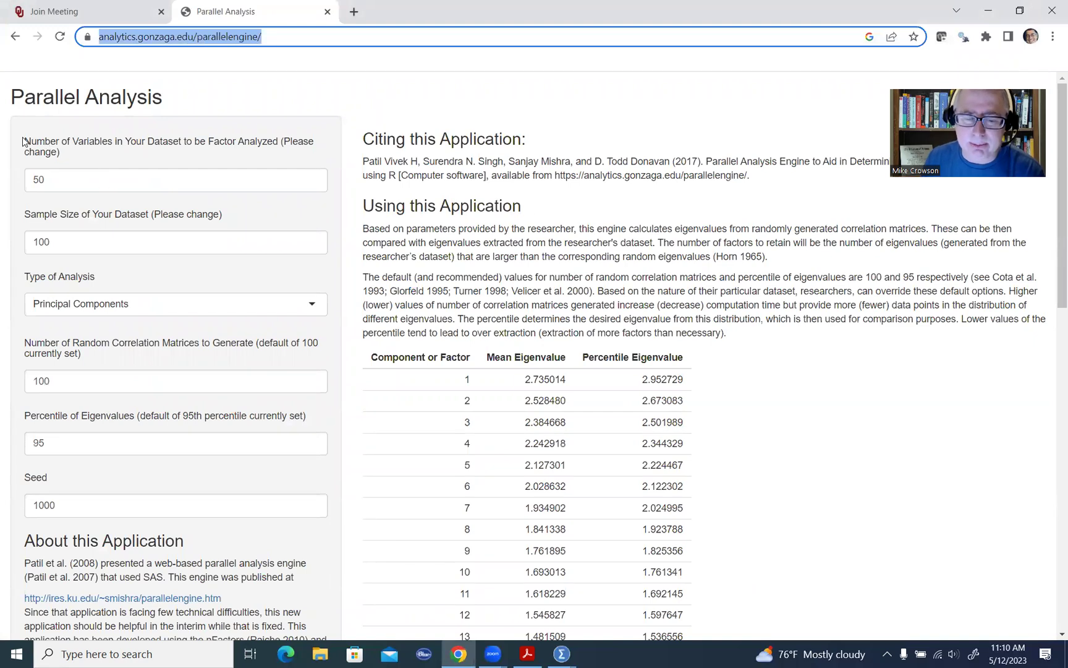
drag(25, 143, 67, 153)
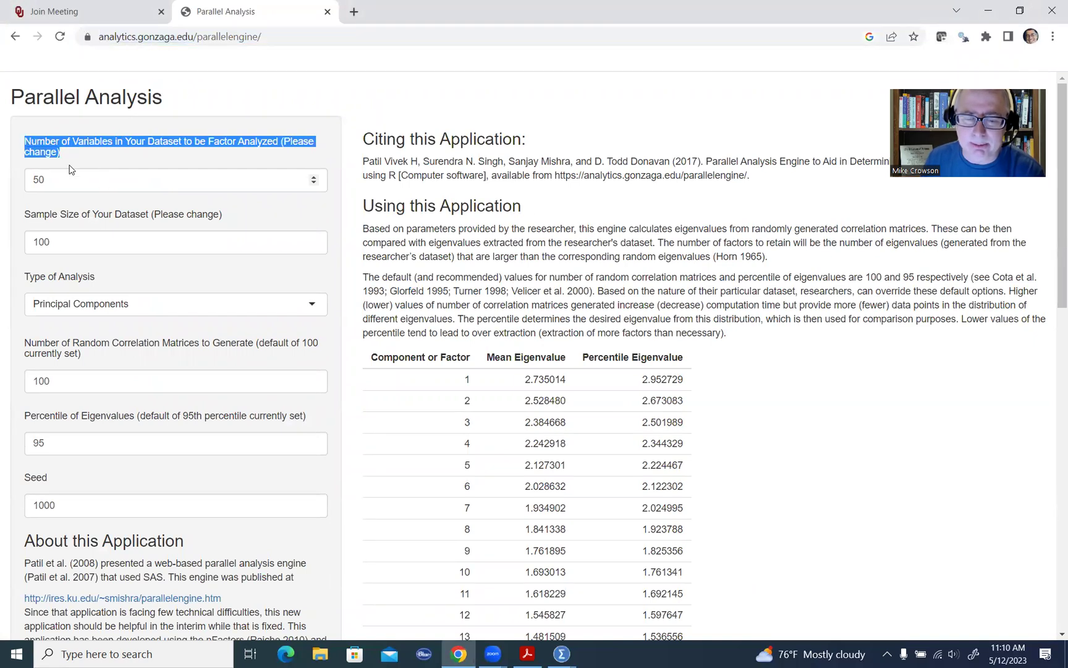
key(Tab)
text(12)
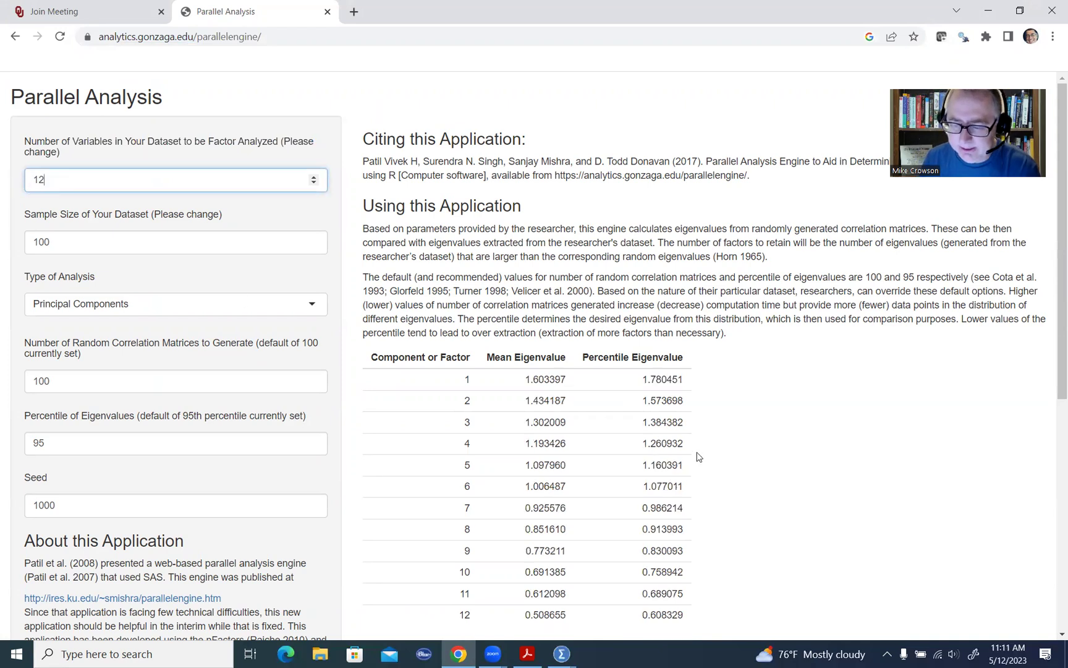
scroll(695, 455, down, 2)
scroll(696, 451, up, 2)
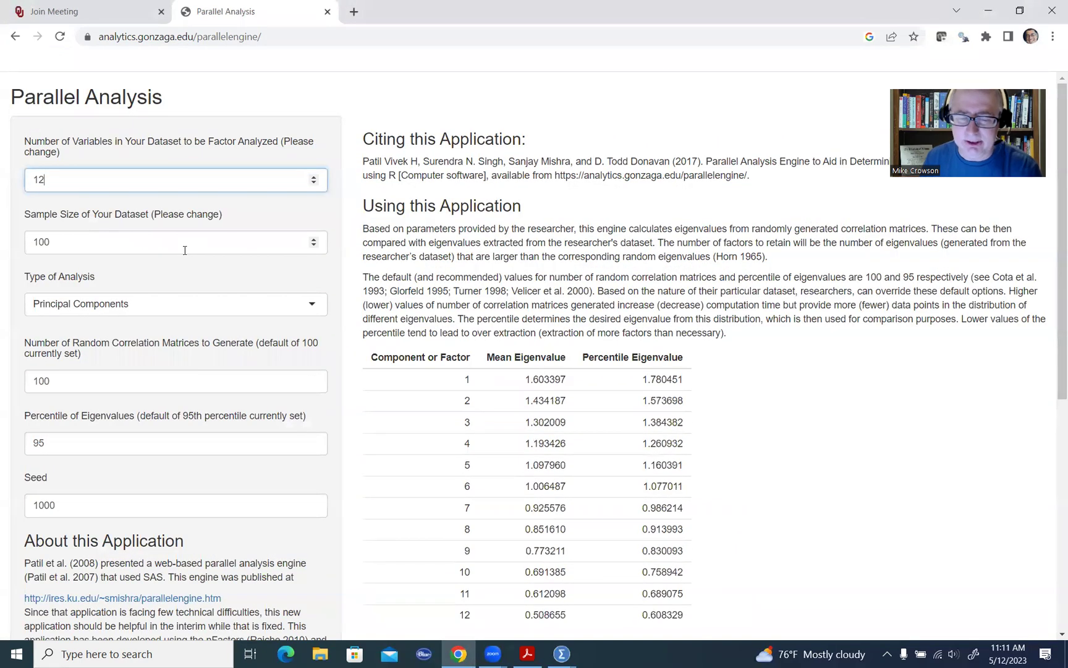
Set the sample size of the dataset to 2951.
click(159, 238)
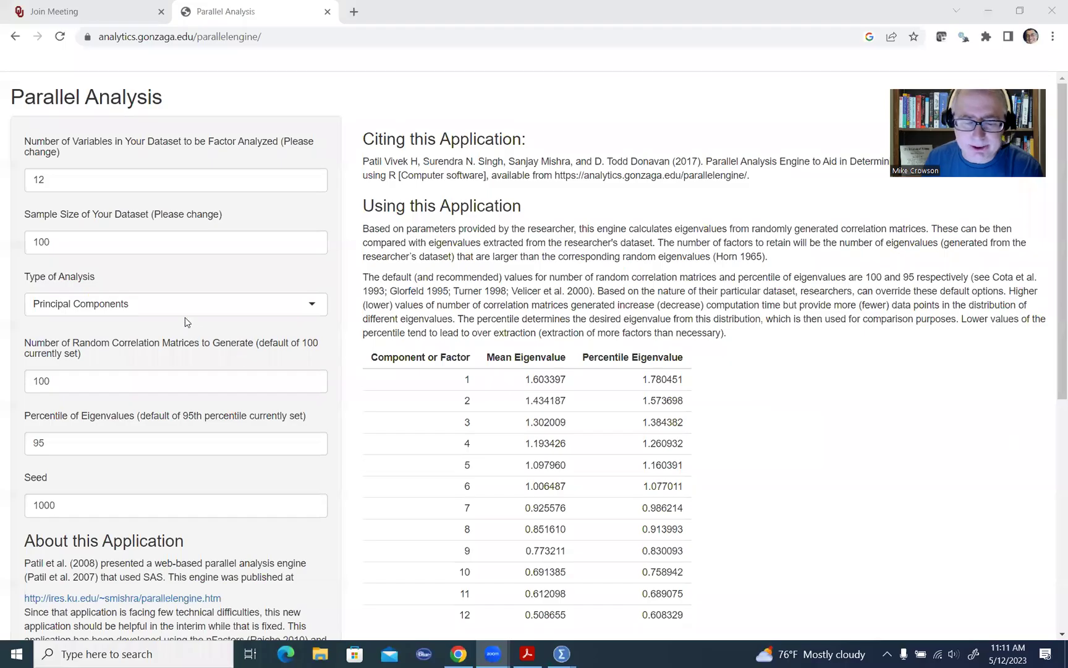
double_click(74, 238)
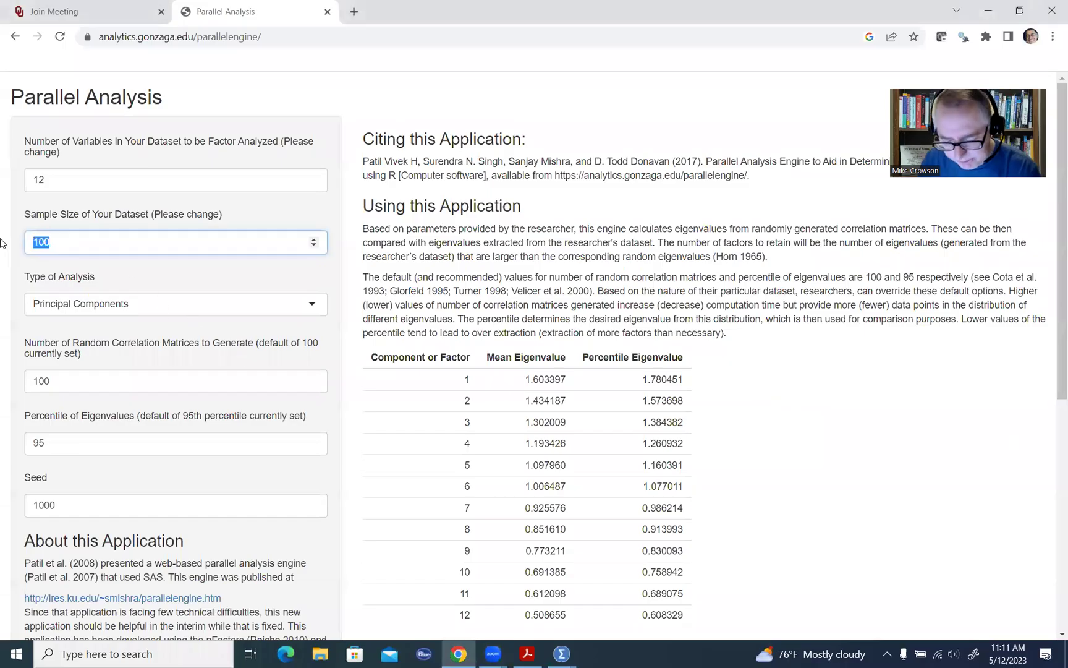
text(2951)
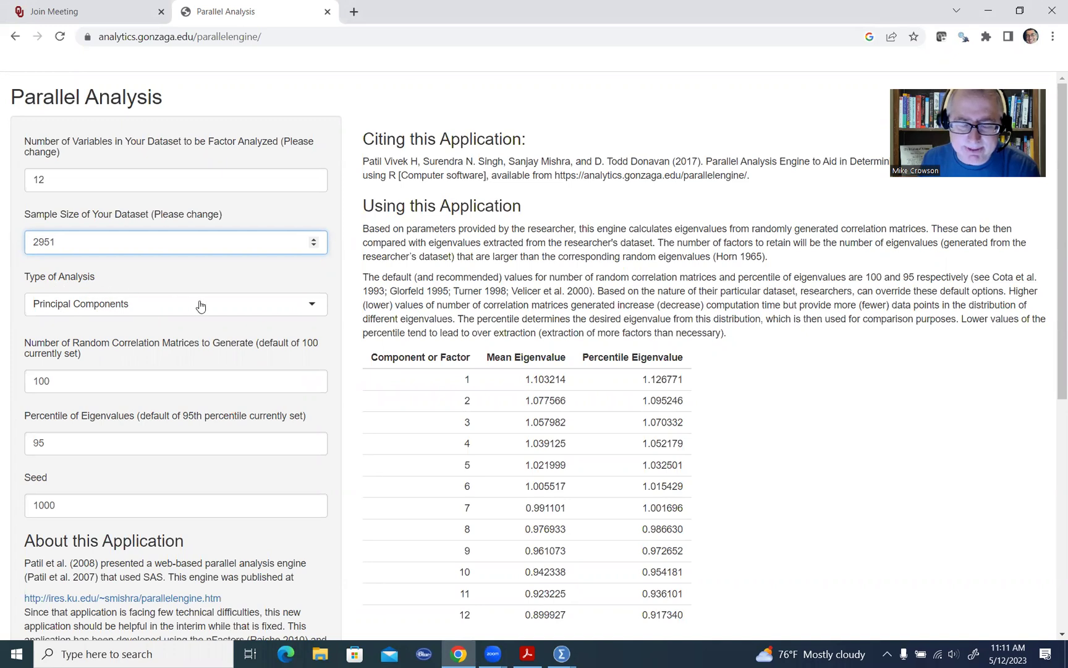
Keep the Principal Components analysis type and the 95th percentile, and set the number of random correlation matrices to 1000.
click(313, 305)
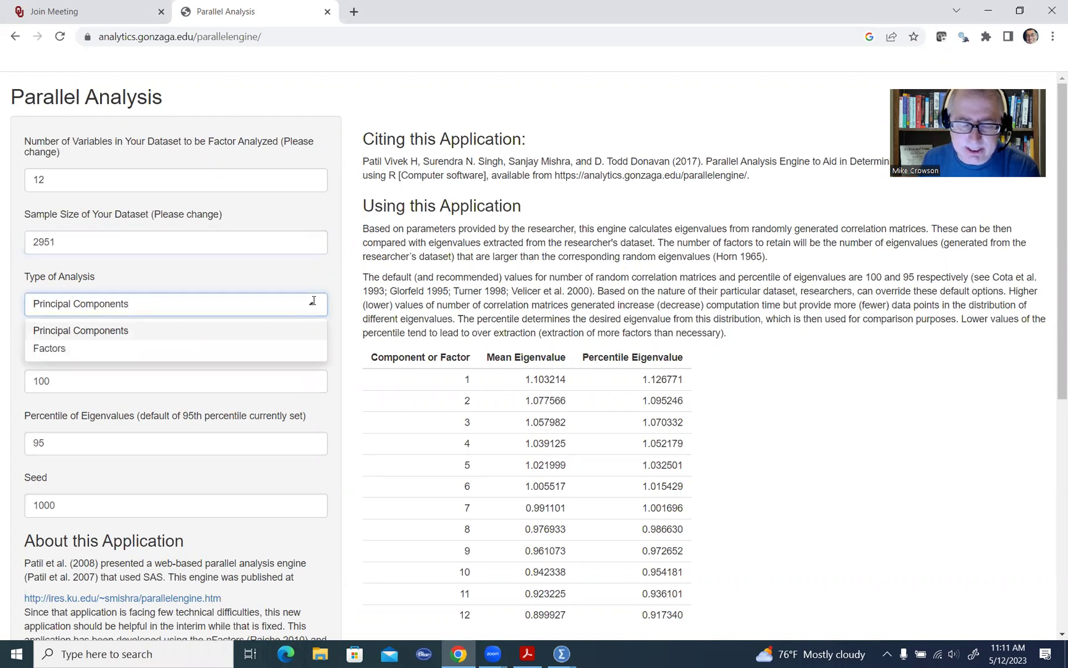
click(279, 277)
scroll(179, 357, down, 3)
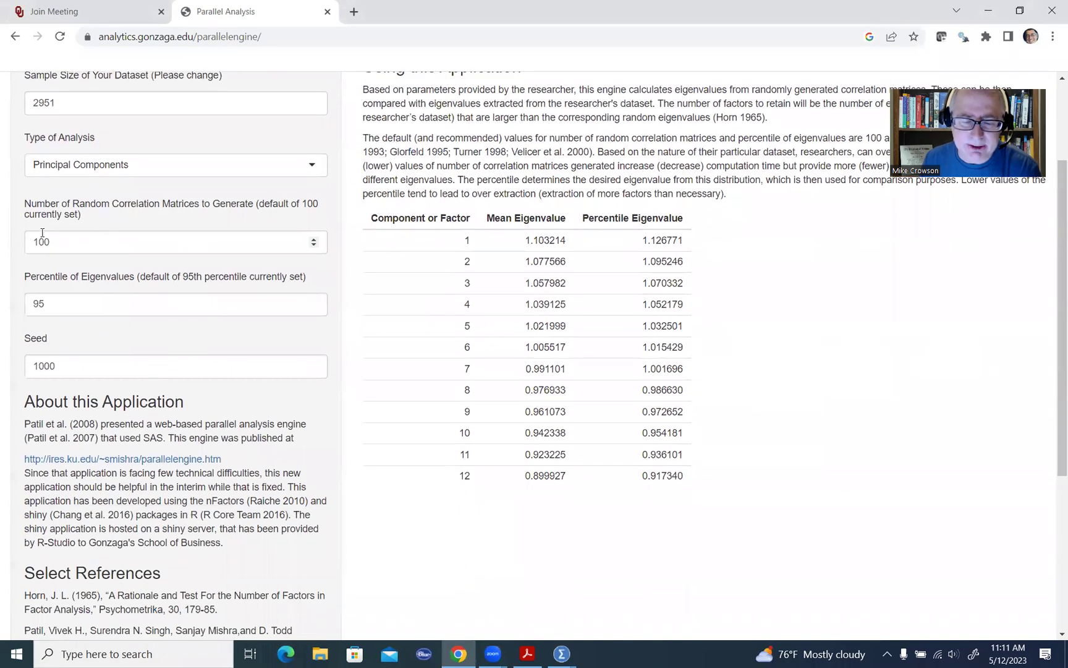
drag(26, 203, 270, 211)
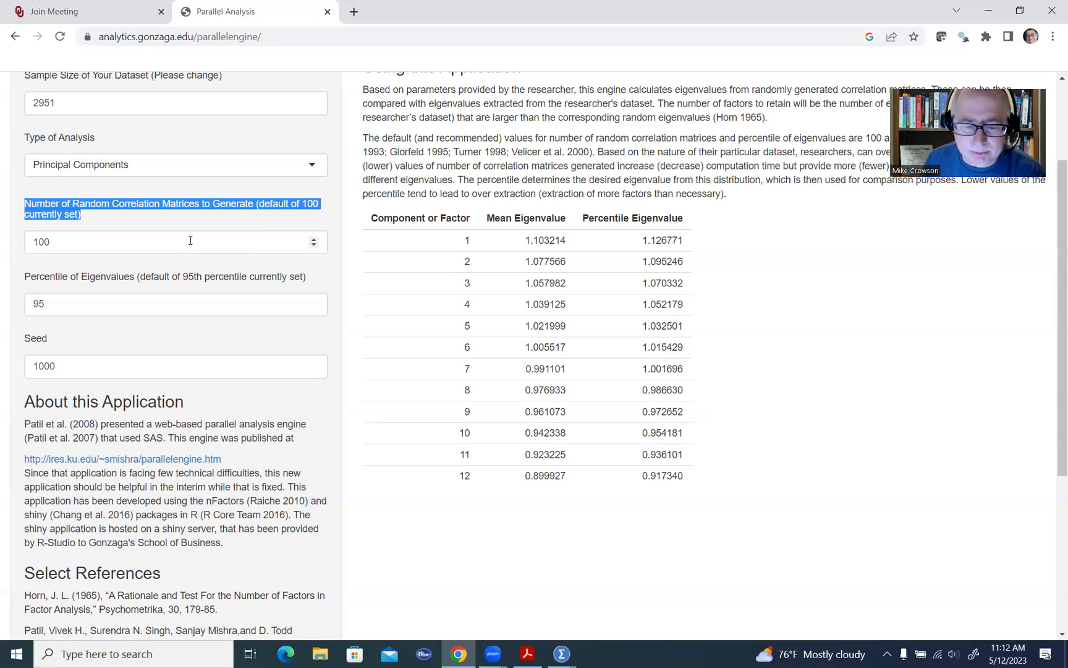
click(161, 242)
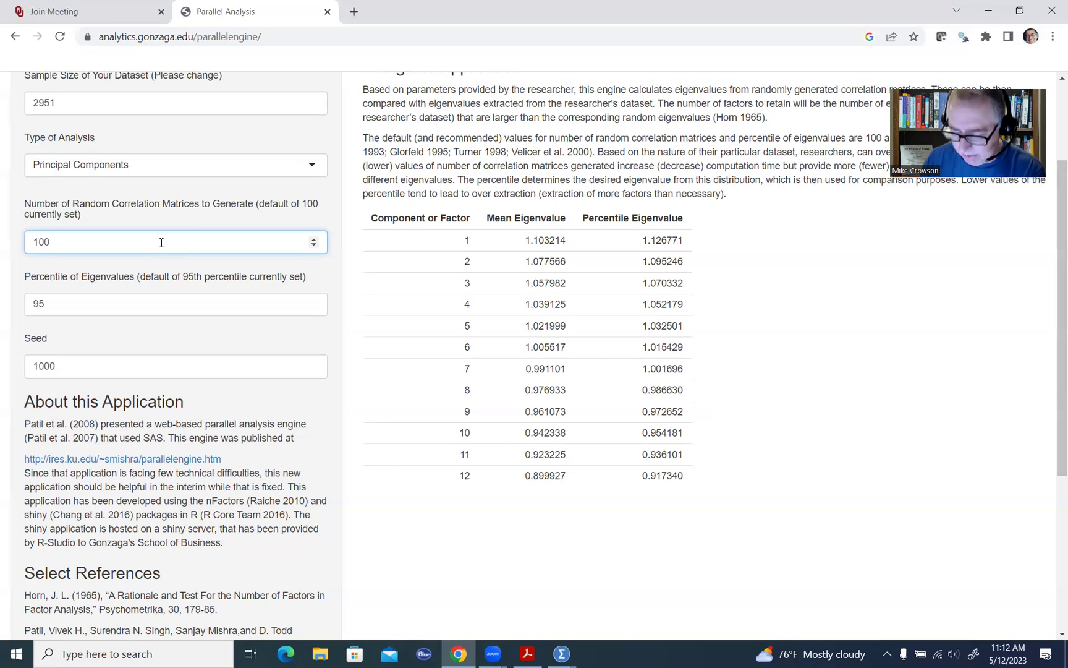
text(0)
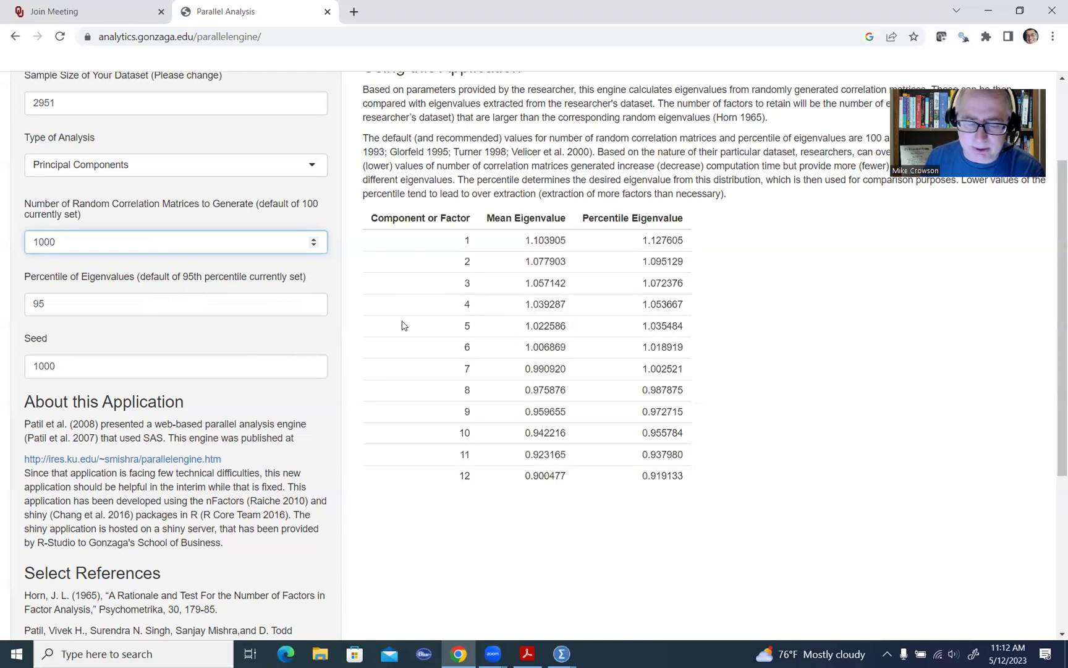
drag(24, 276, 320, 274)
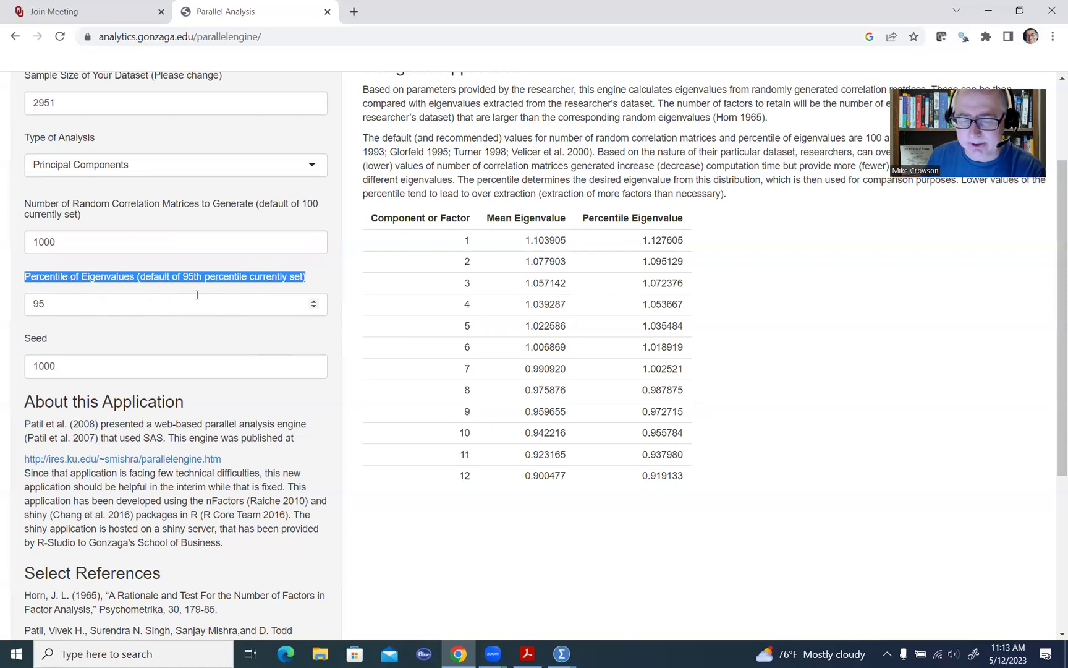
scroll(153, 337, down, 1)
drag(59, 272, 16, 267)
click(790, 342)
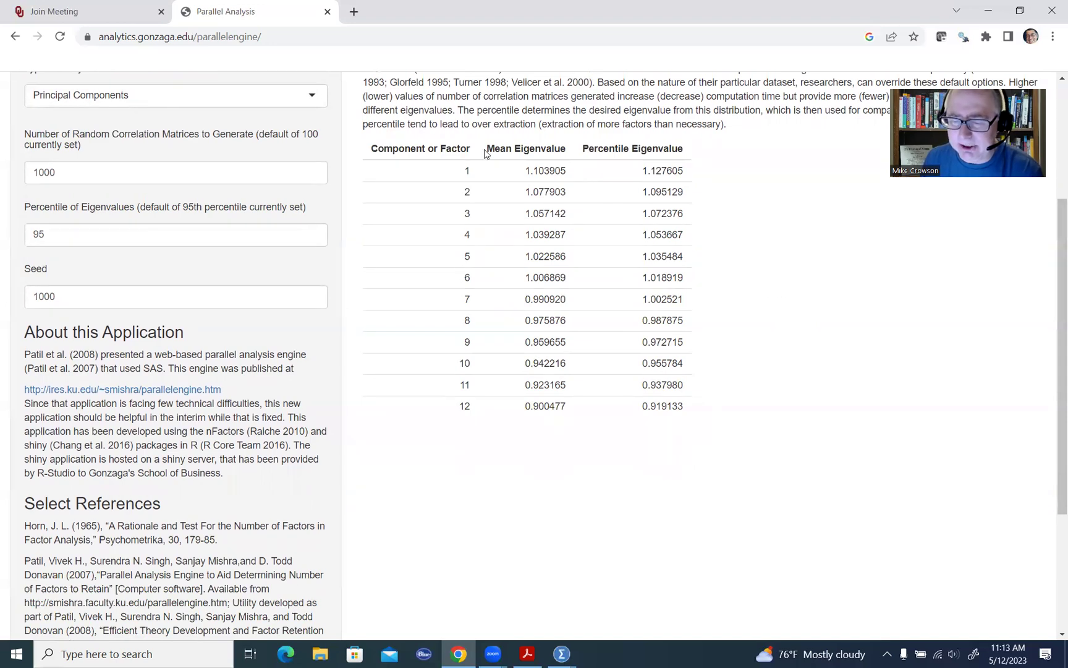
Examine the random-data eigenvalue table, focusing on the mean eigenvalues of the first three components and the Percentile Eigenvalue column.
drag(372, 147, 694, 149)
click(694, 148)
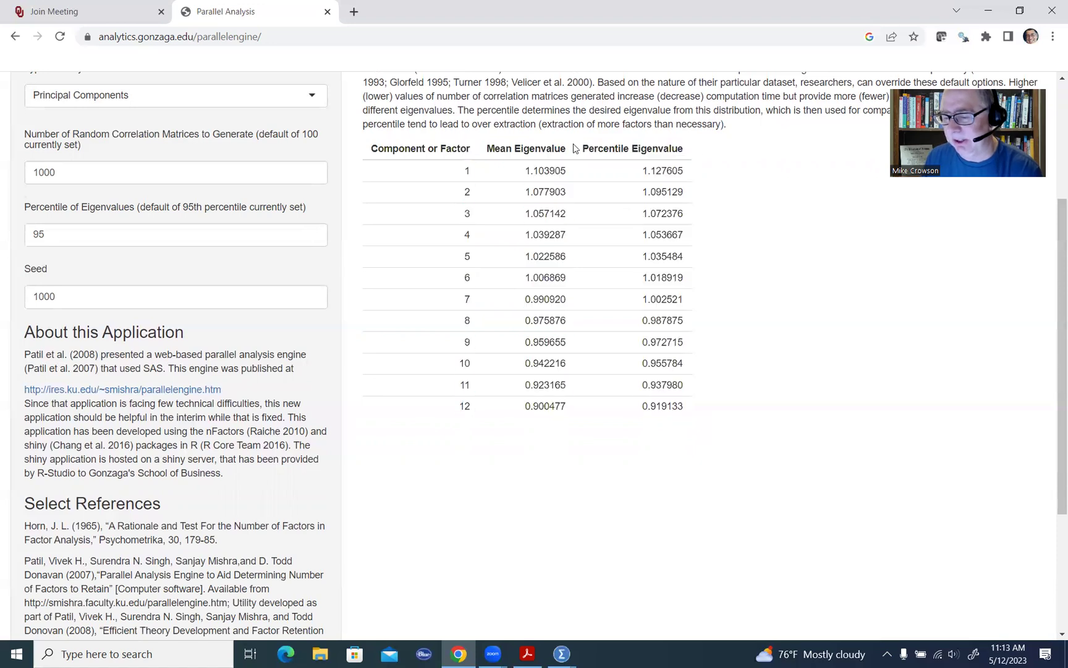
drag(488, 148, 571, 151)
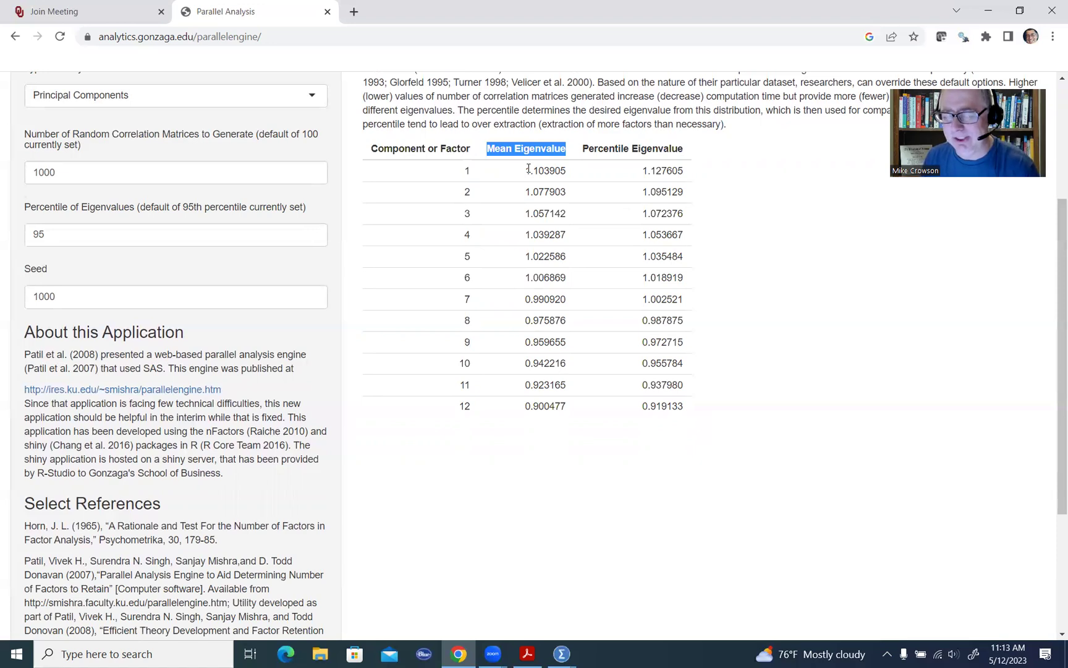
drag(530, 171, 525, 171)
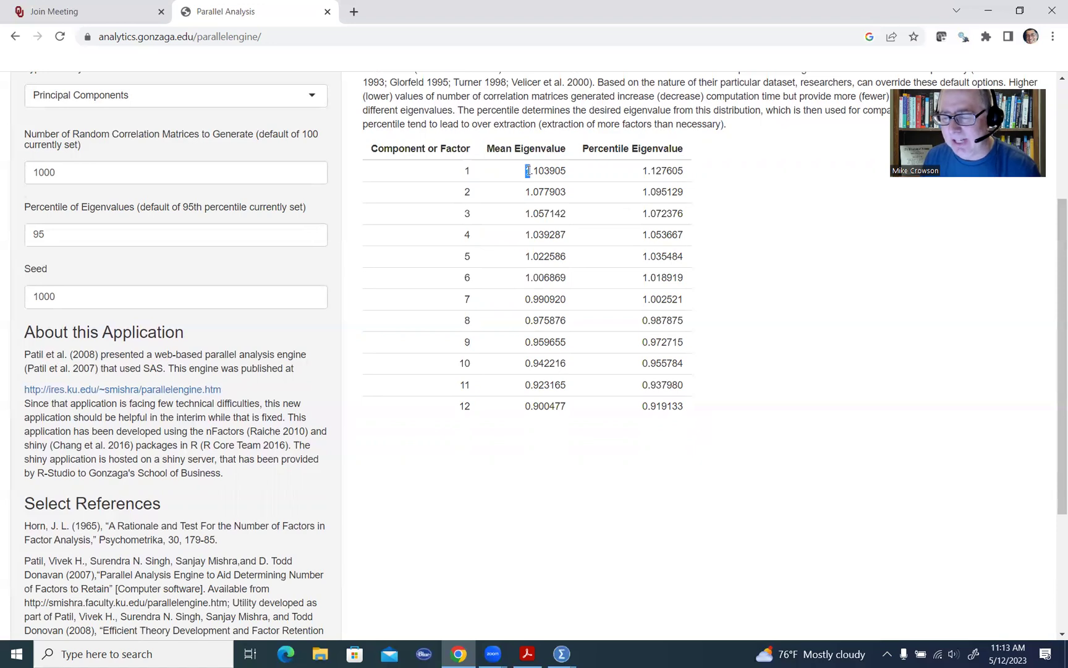
drag(484, 171, 574, 172)
click(531, 171)
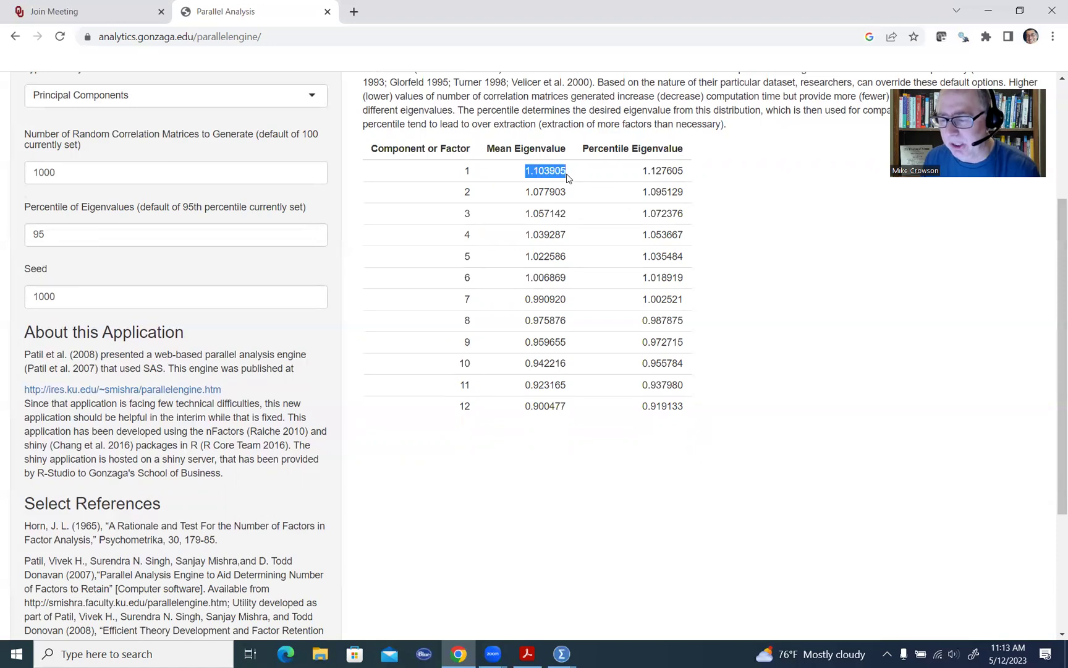
click(539, 191)
double_click(539, 192)
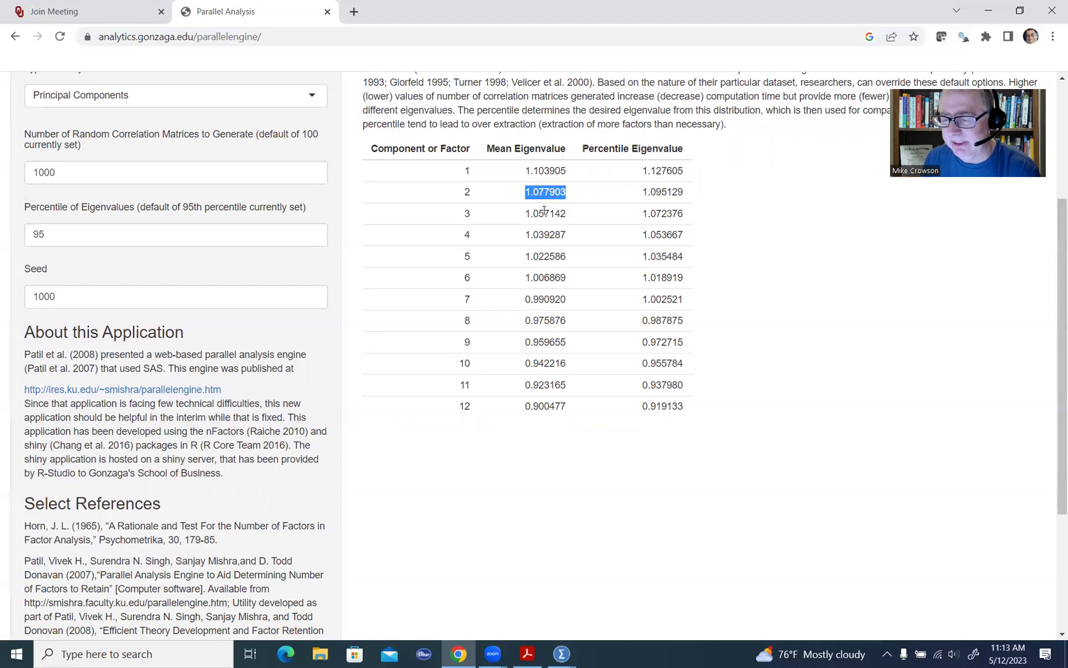
drag(523, 221, 575, 216)
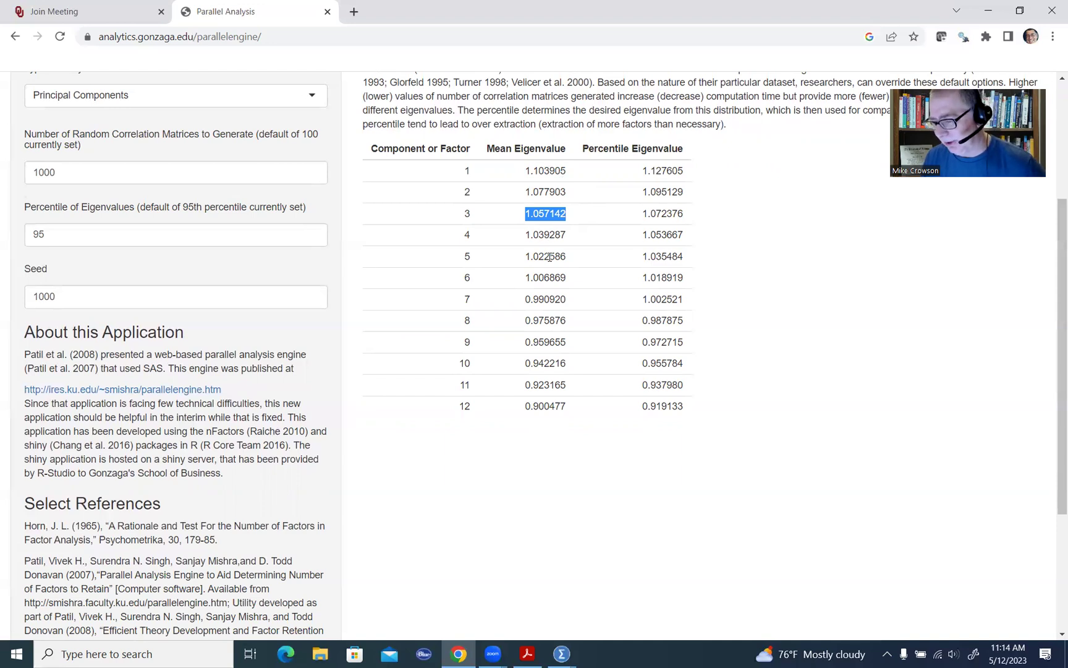
drag(582, 149, 690, 154)
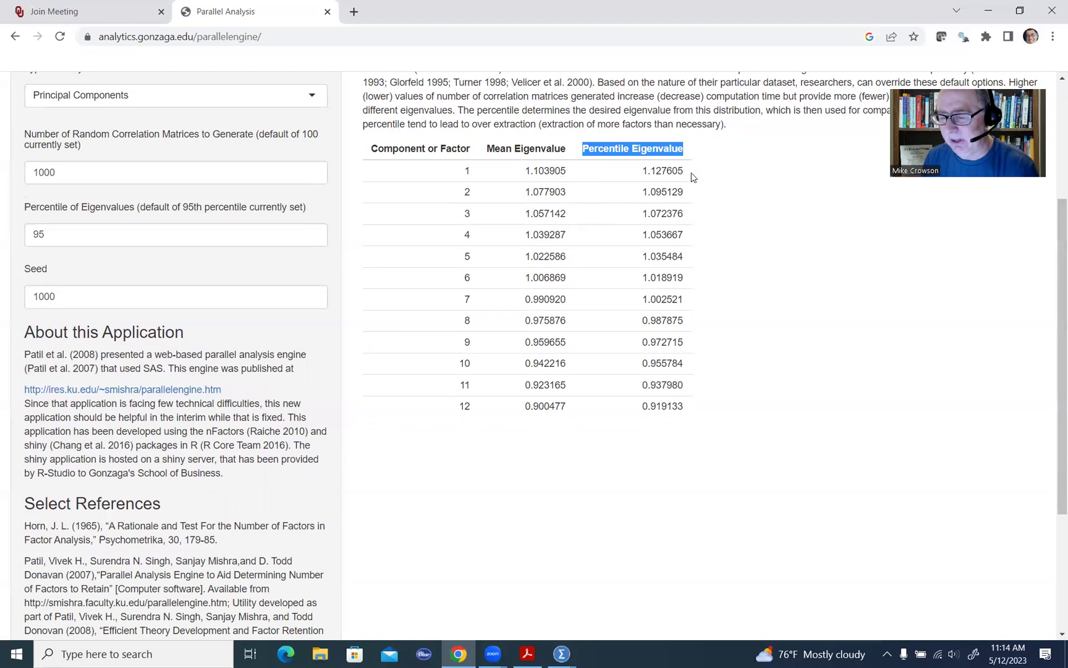
click(684, 171)
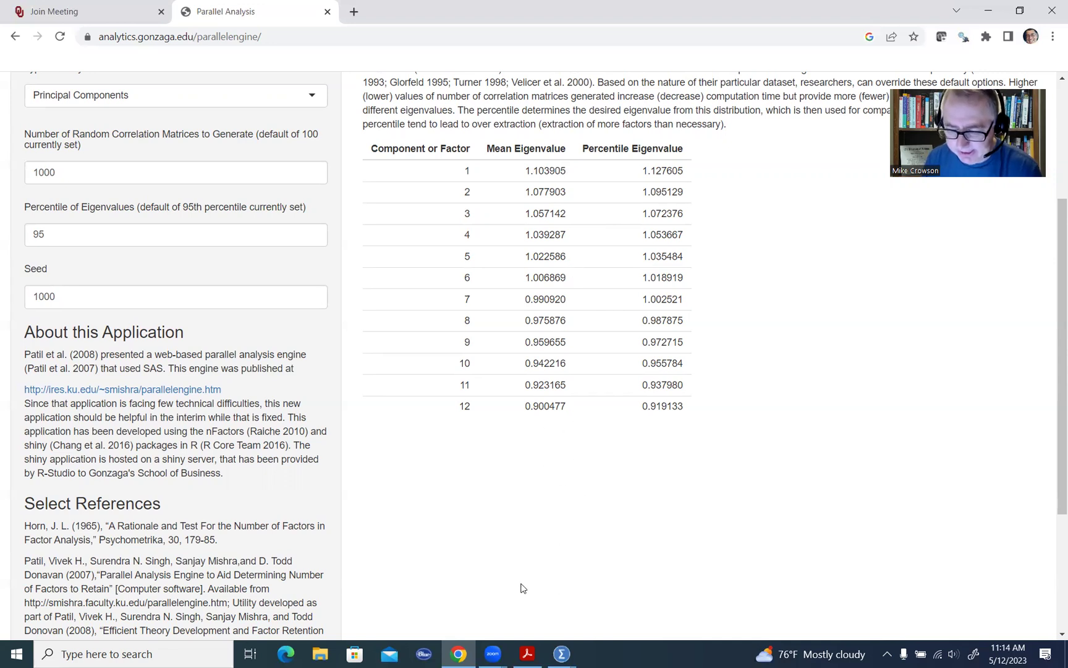
Switch to the SPSS output and mark the initial eigenvalues of the first four components in the Total Variance Explained table.
click(461, 654)
scroll(663, 408, down, 5)
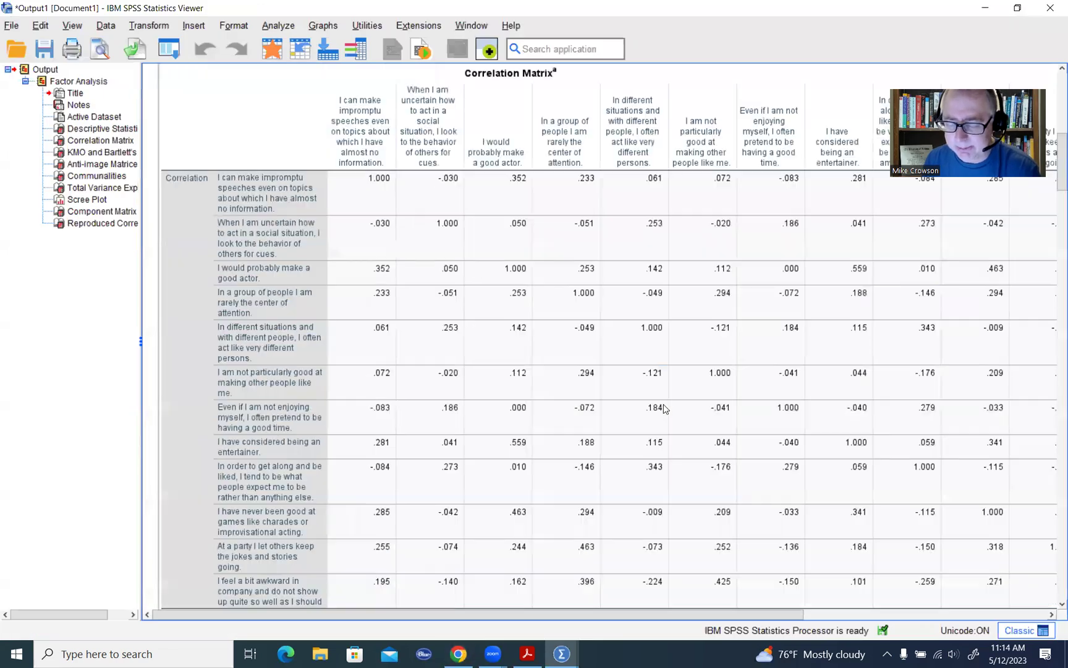
scroll(664, 410, down, 10)
scroll(665, 409, down, 20)
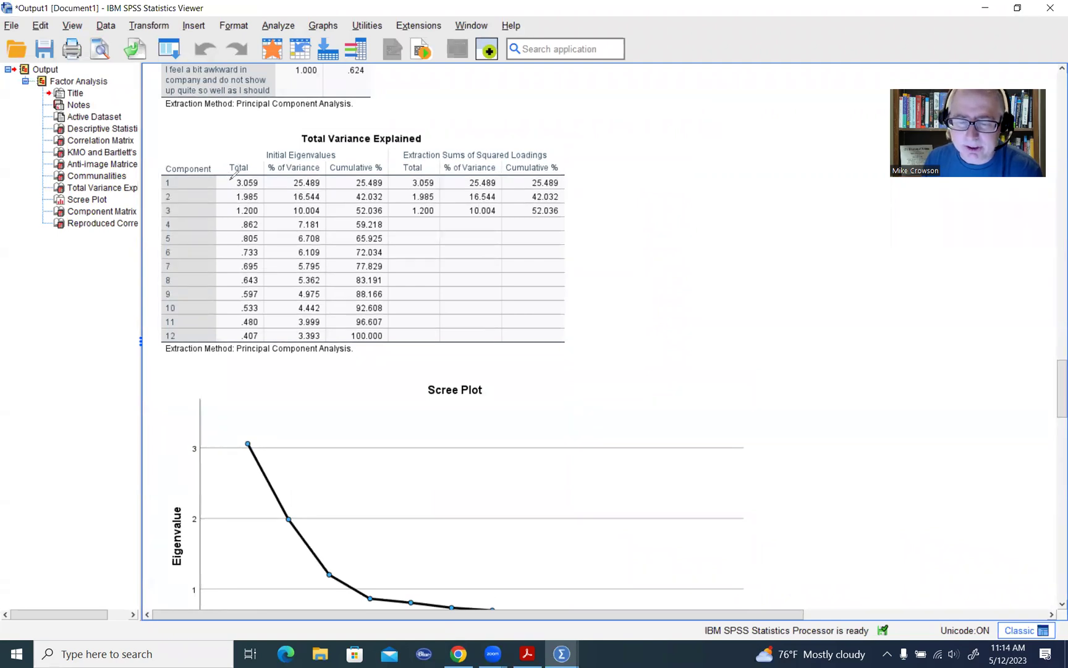
mouse_move(239, 170)
mouse_down()
mouse_move(219, 190)
mouse_move(237, 189)
mouse_move(239, 205)
mouse_up()
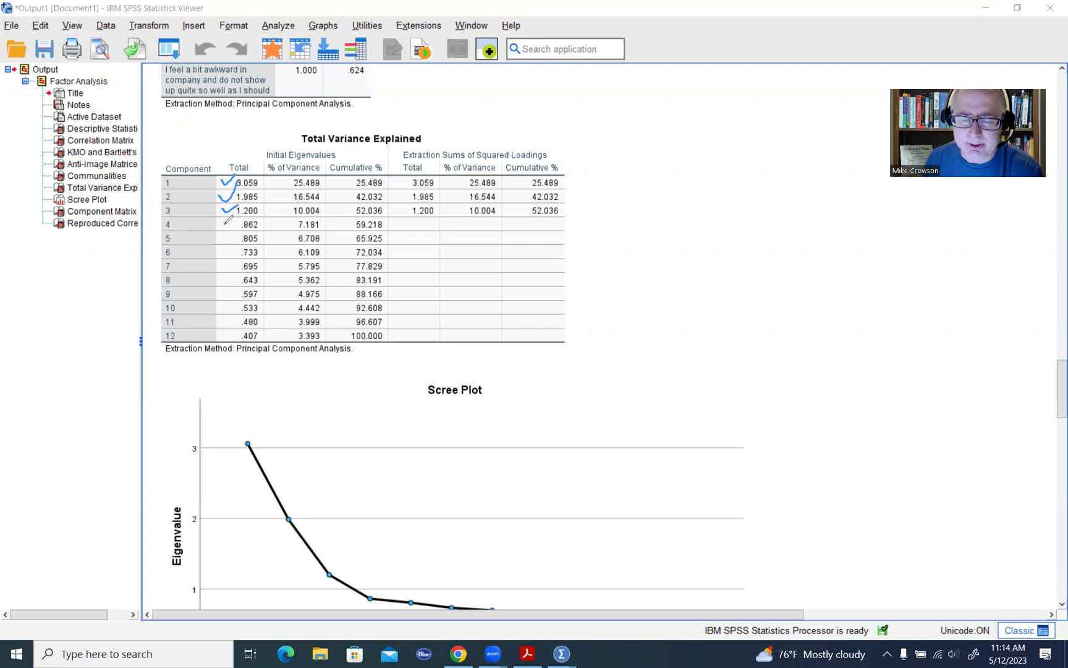
drag(224, 224, 230, 226)
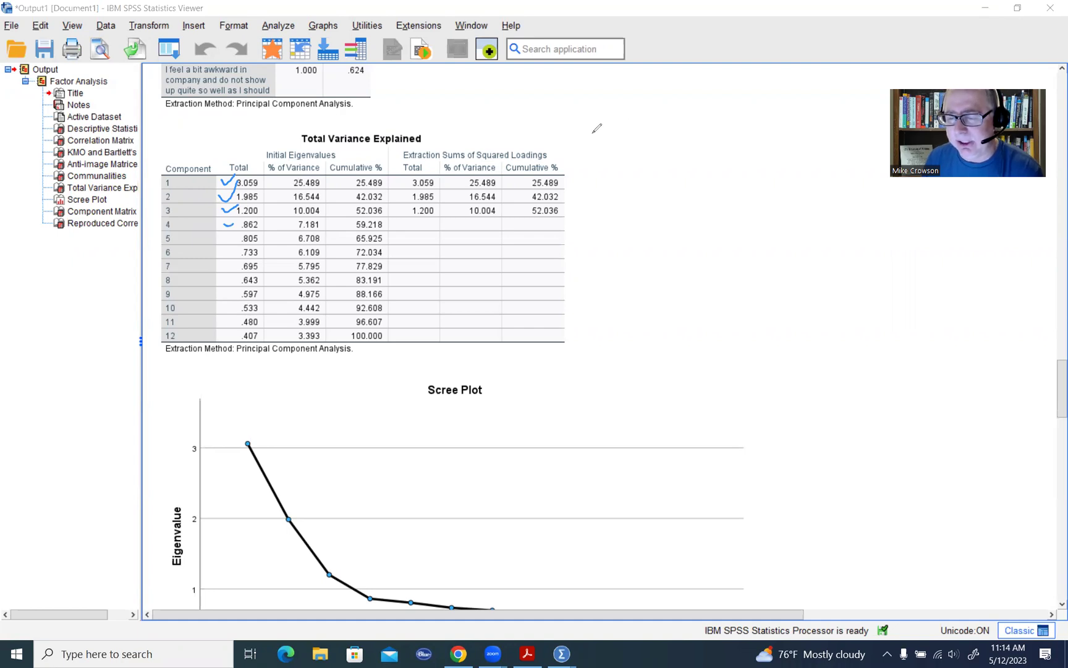
Compare the data eigenvalues of components 1 to 4 with their random-data counterparts, noting, ticking and underlining each pair beside the table.
click(276, 194)
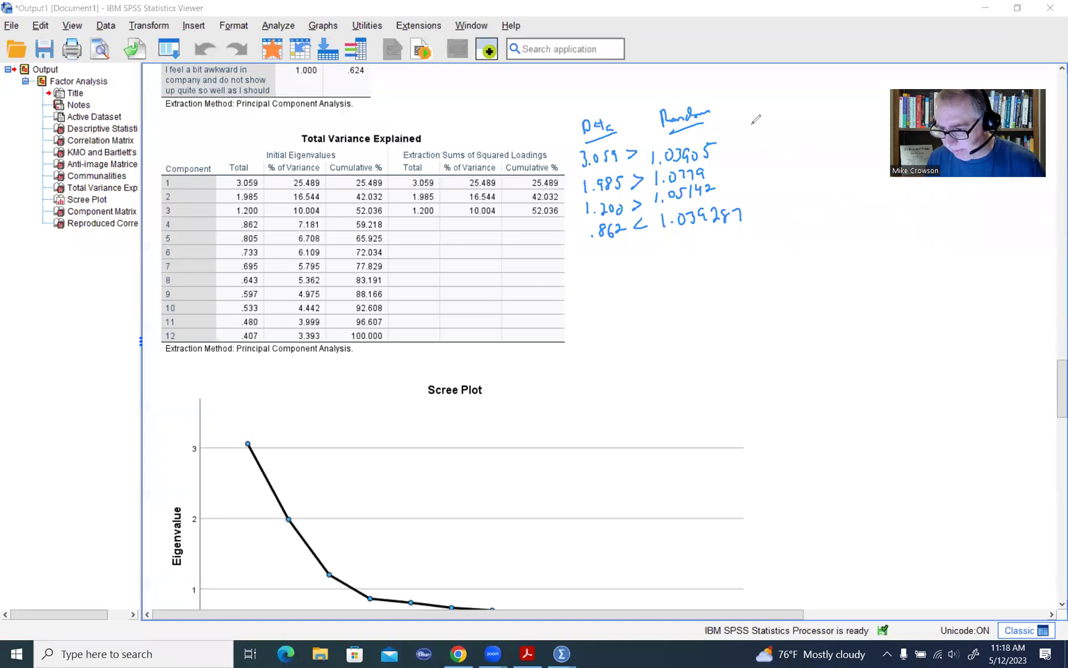
mouse_move(750, 126)
mouse_down()
mouse_move(774, 164)
mouse_move(770, 196)
mouse_up()
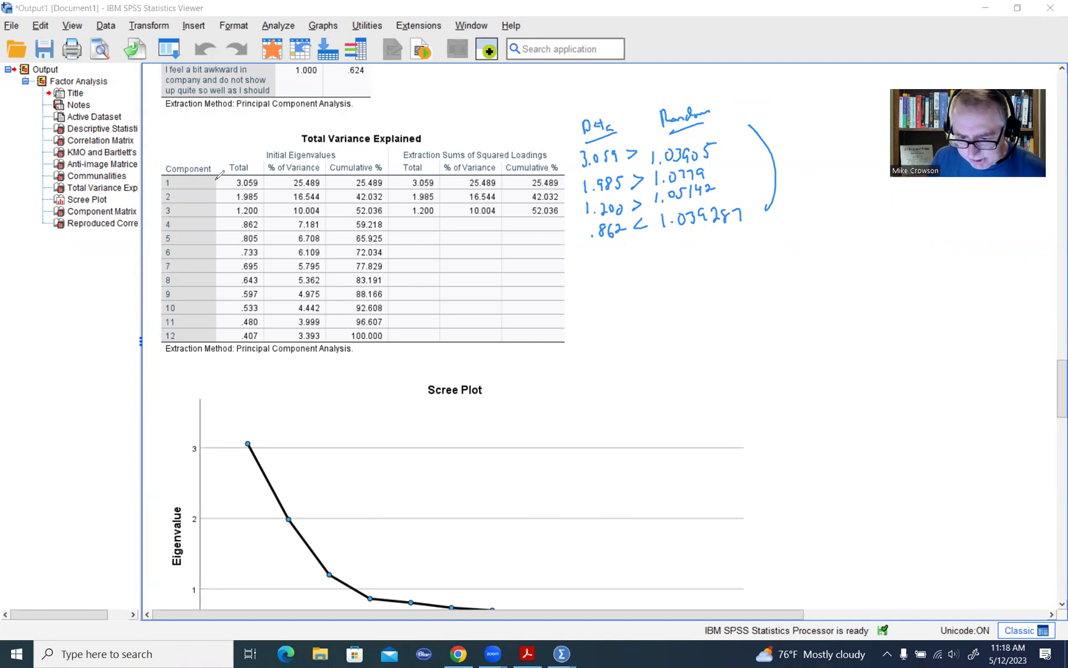
drag(217, 177, 236, 158)
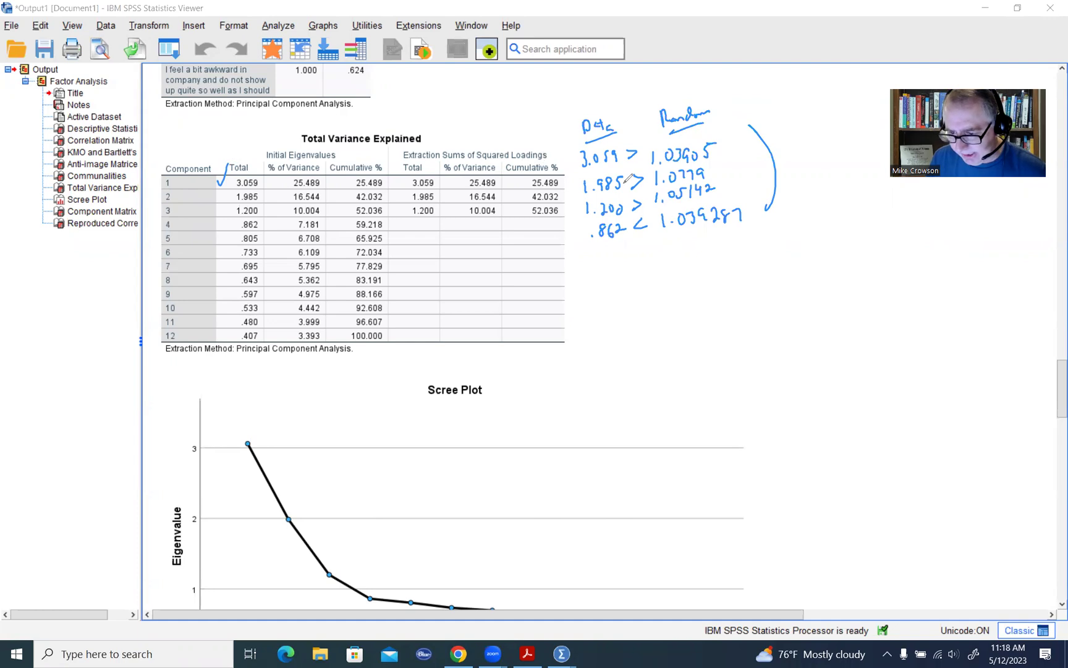
drag(583, 167, 615, 165)
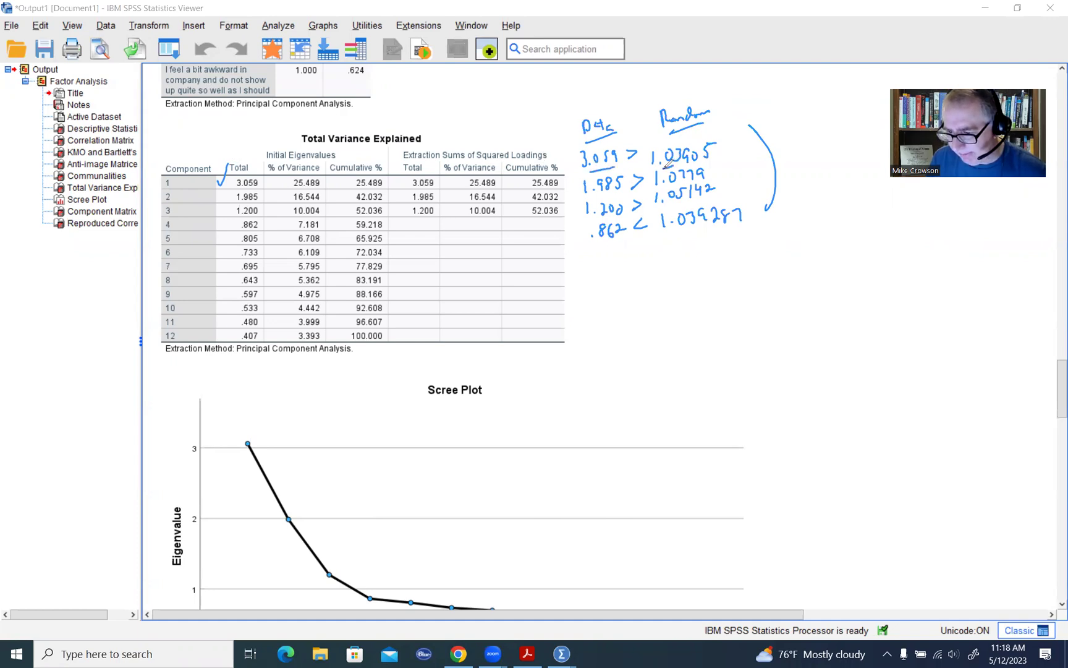
drag(666, 164, 720, 160)
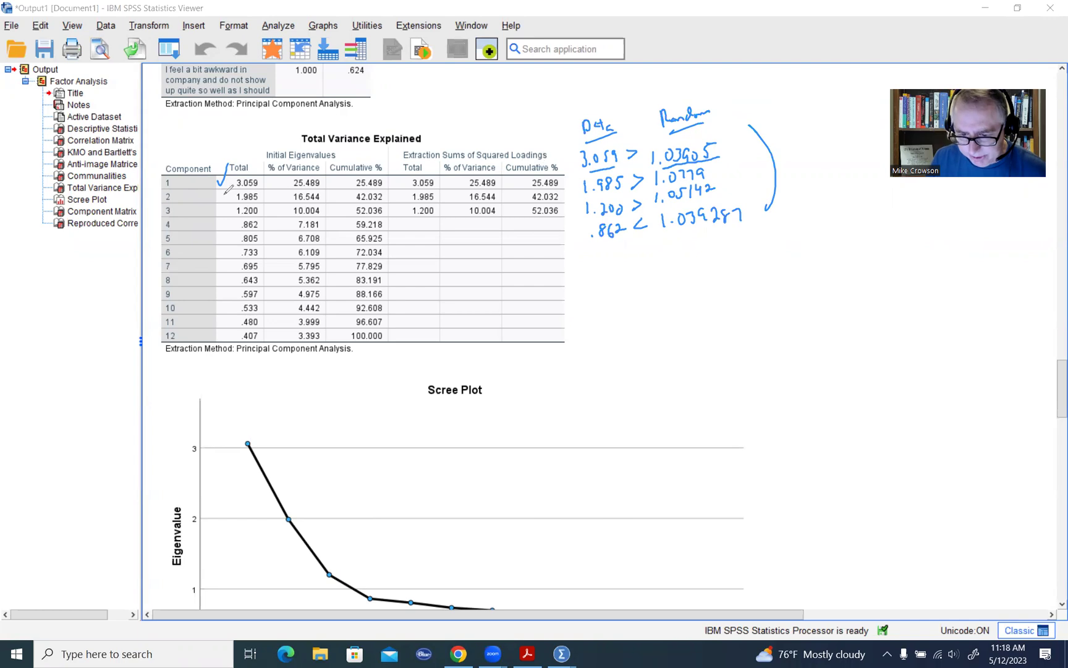
drag(225, 194, 234, 190)
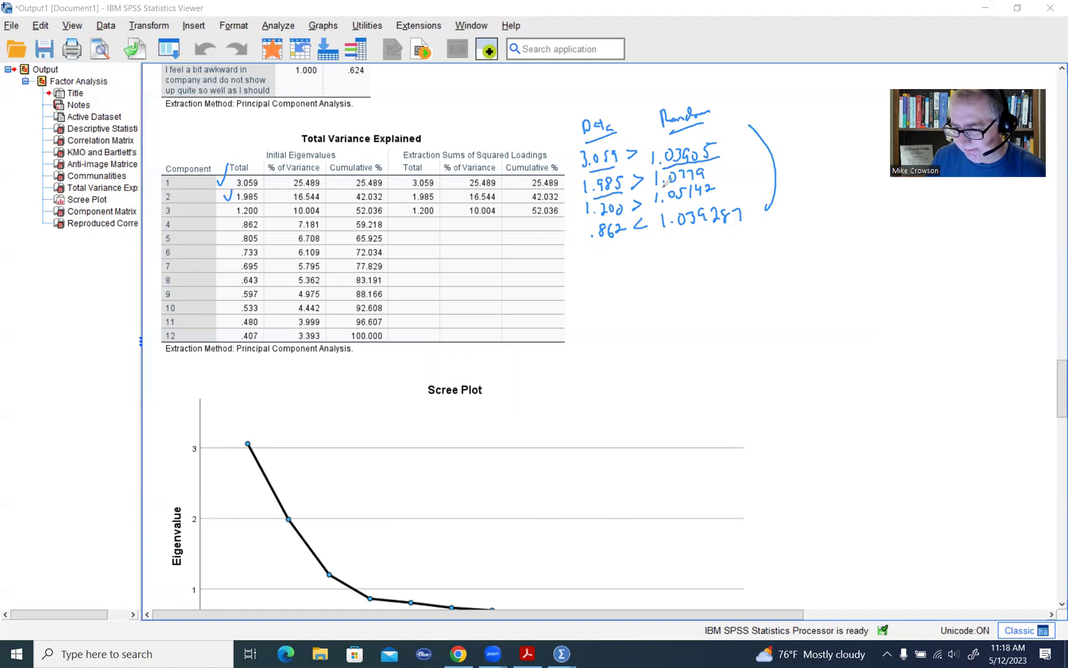
drag(661, 185, 705, 181)
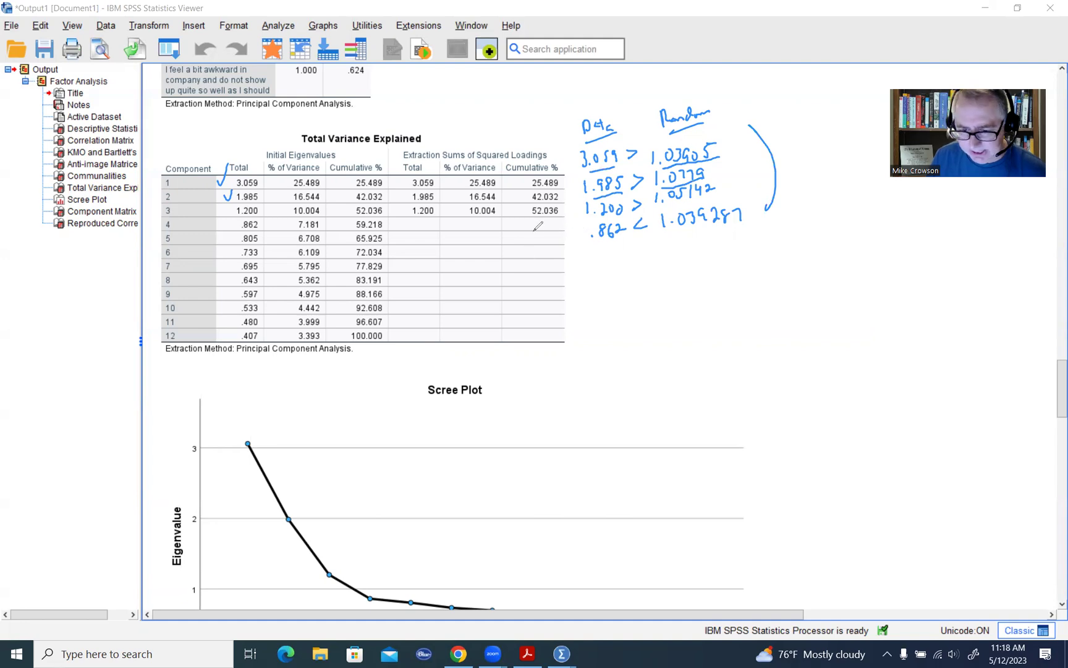
drag(223, 208, 233, 204)
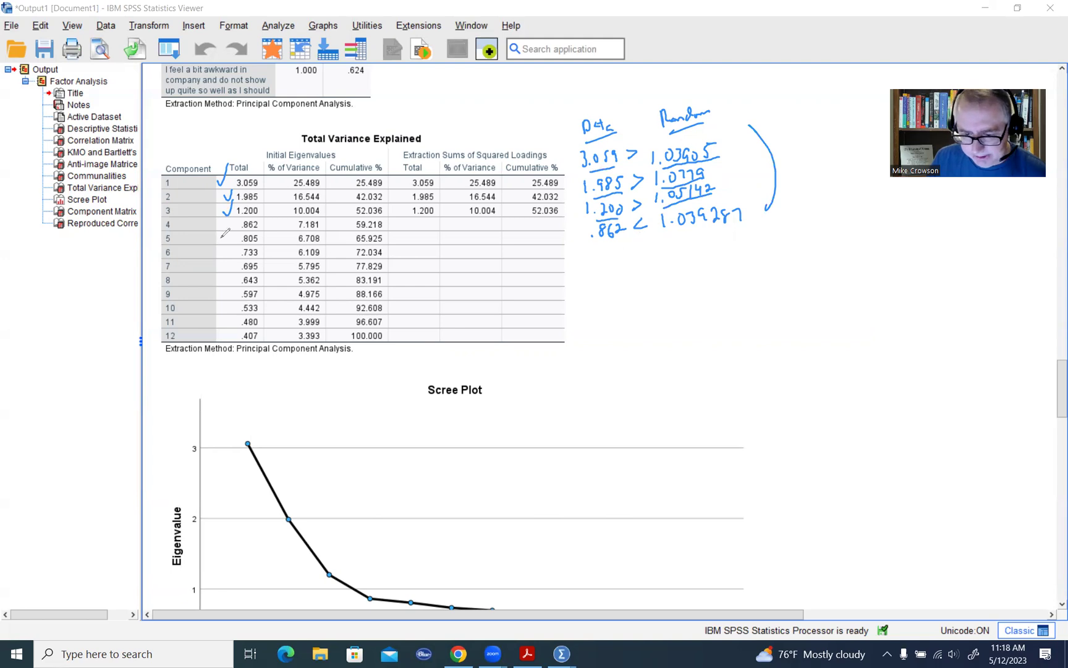
drag(224, 220, 232, 215)
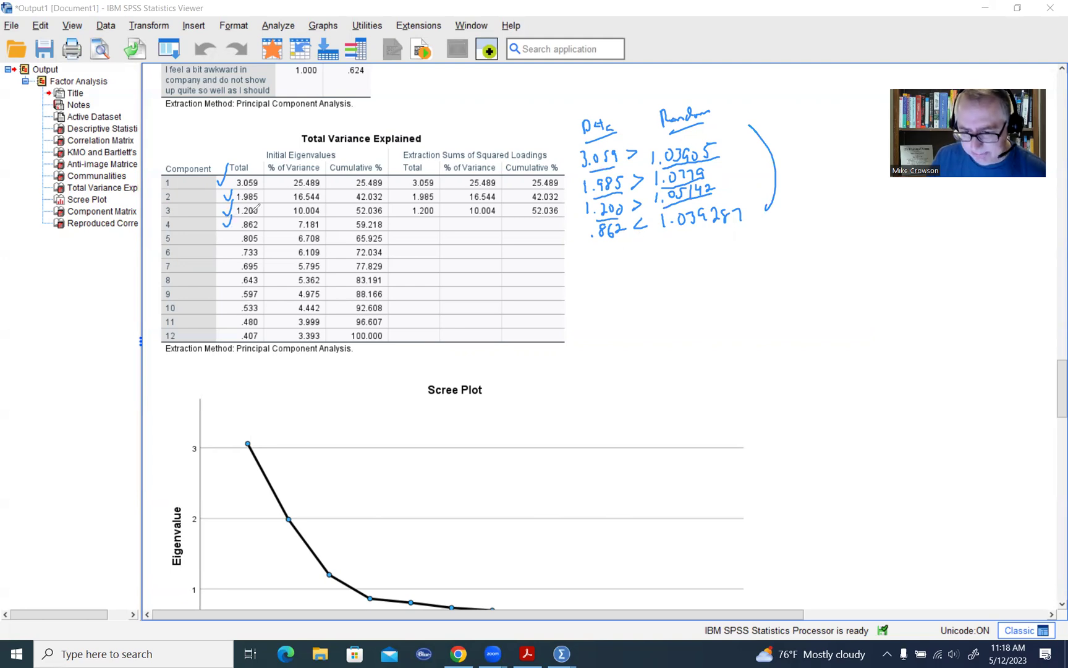
drag(592, 246, 736, 224)
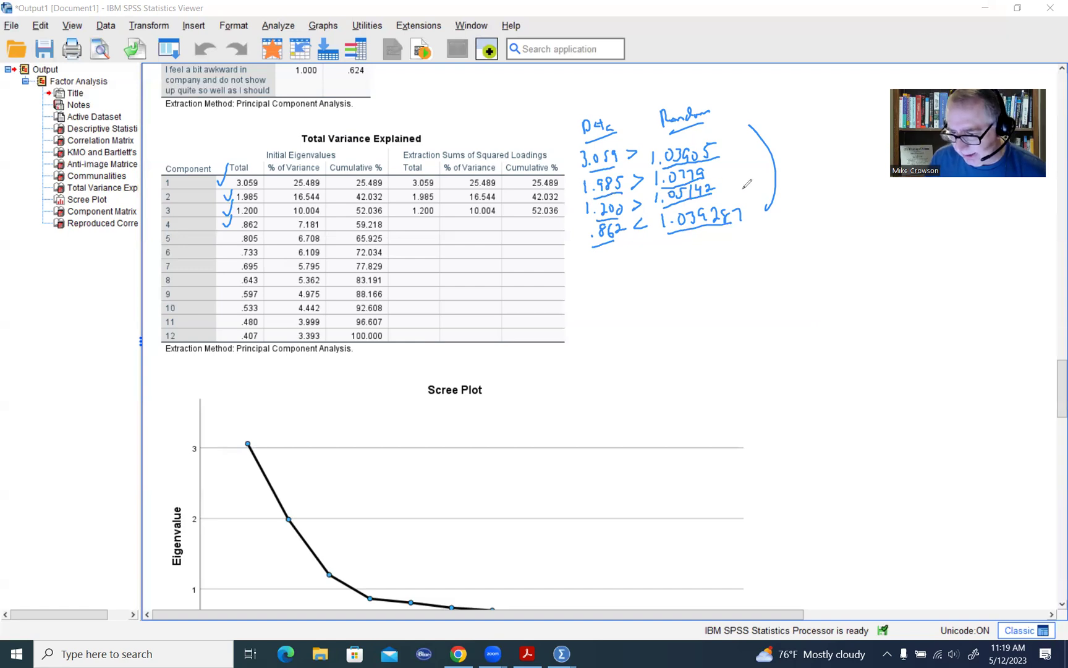
Label the break after the third component in the comparison, bracket the first three components in the table, and clear the annotations.
mouse_move(742, 190)
mouse_down()
mouse_move(722, 193)
mouse_move(782, 174)
mouse_move(782, 183)
mouse_up()
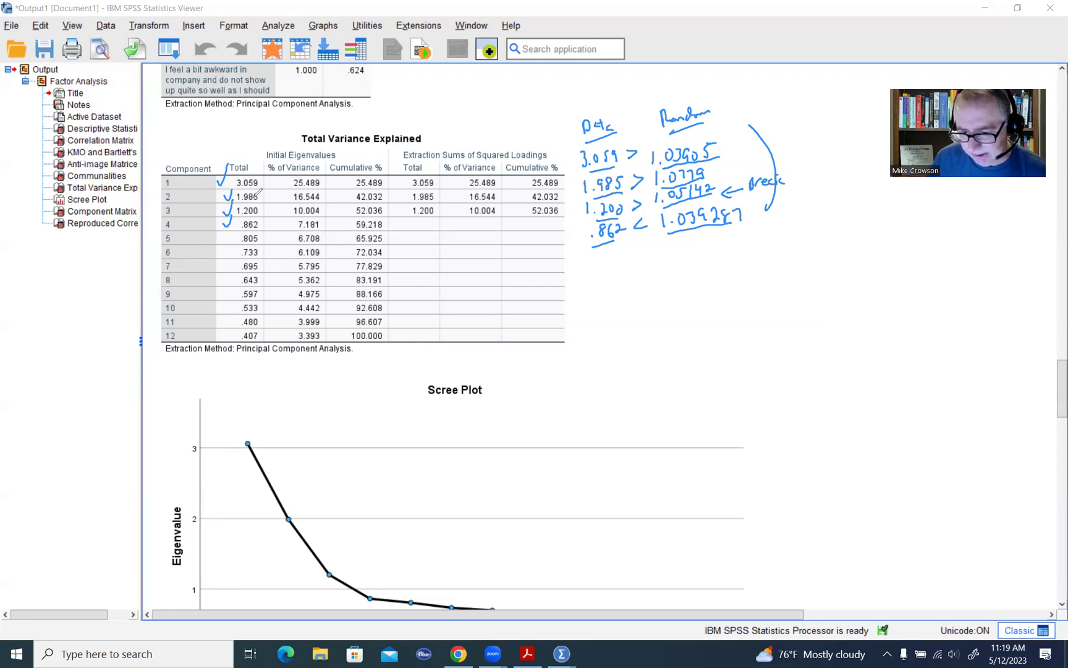
mouse_move(257, 218)
mouse_down()
mouse_move(220, 223)
mouse_move(262, 213)
mouse_move(247, 207)
mouse_move(208, 225)
mouse_up()
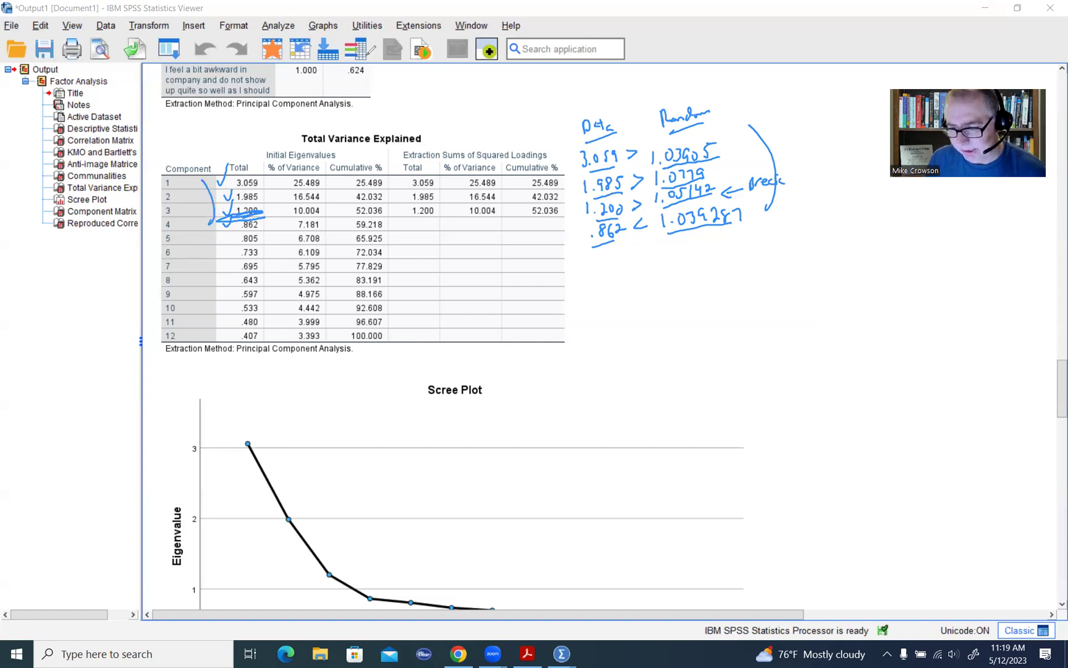
key(Escape)
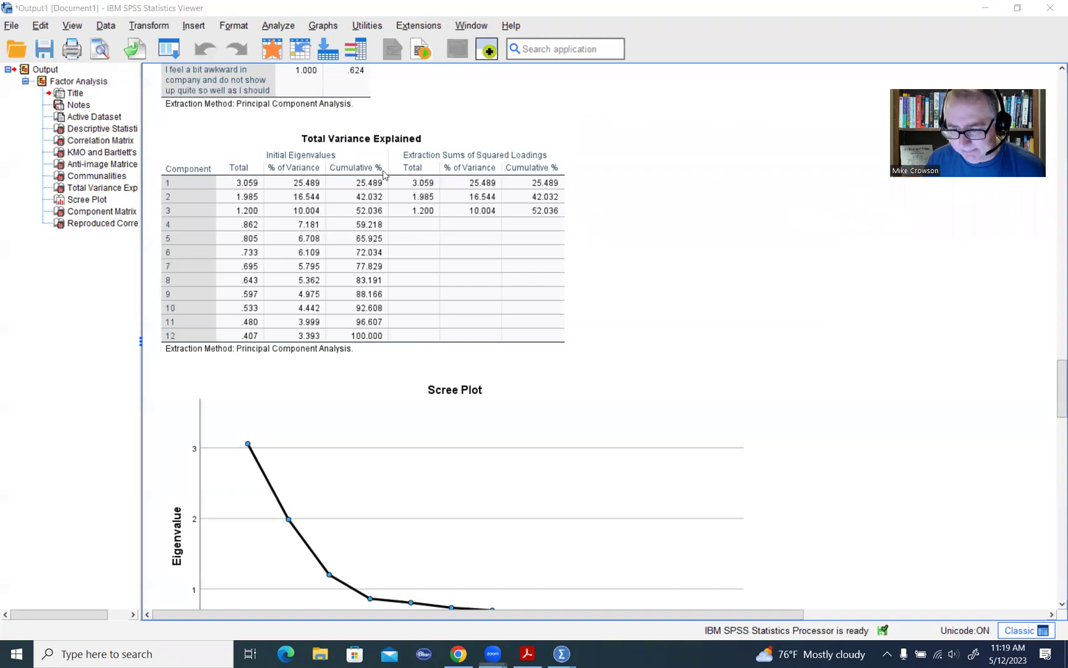